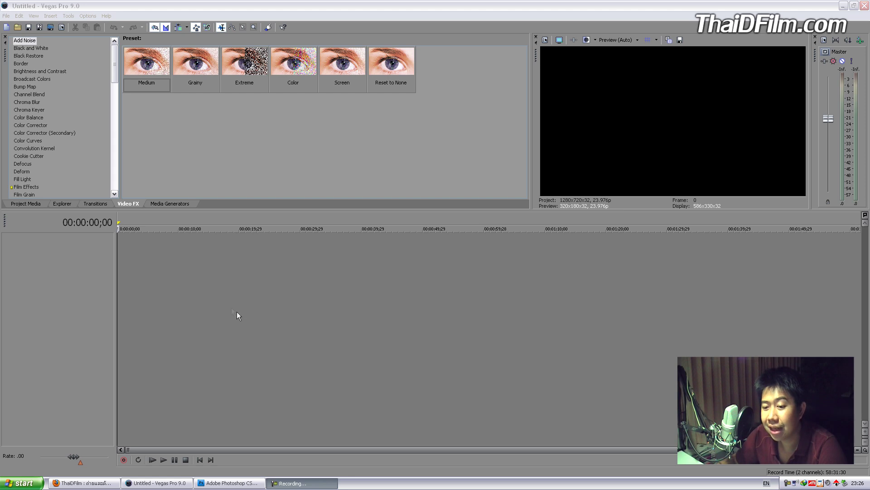
Step: Insert a new video track and display the Text generator presets, selecting Soft Shadow
right_click(83, 272)
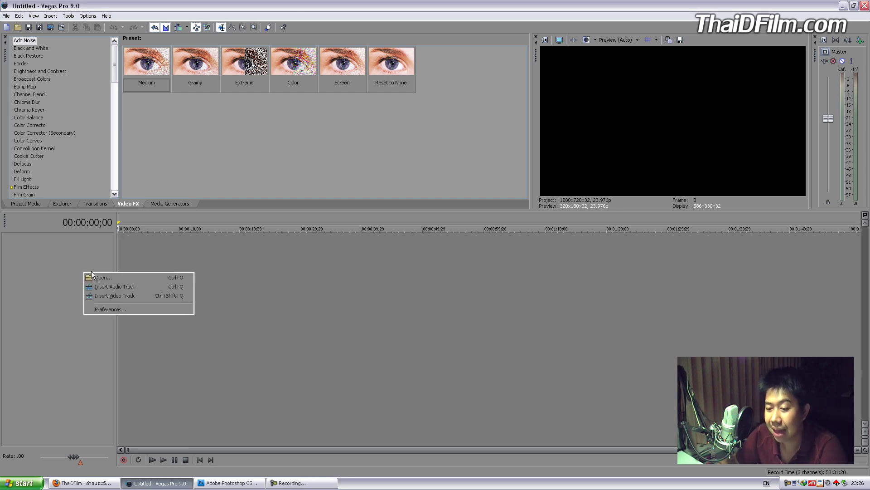
click(107, 295)
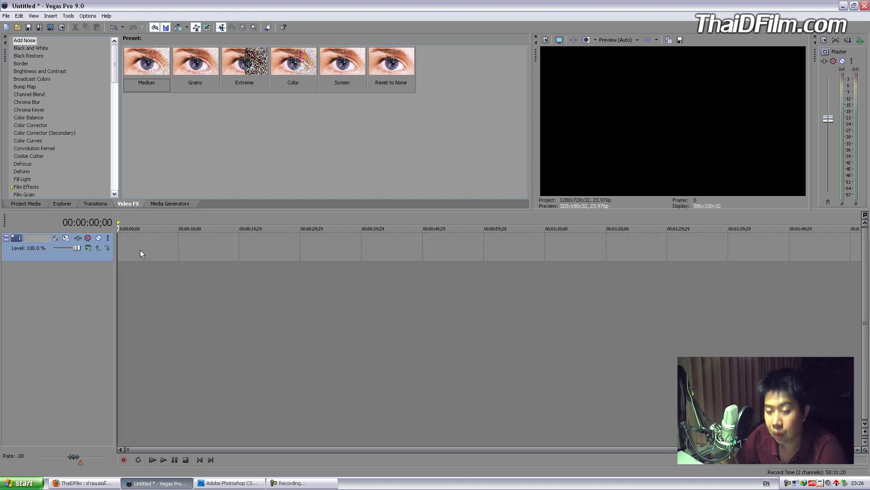
click(168, 203)
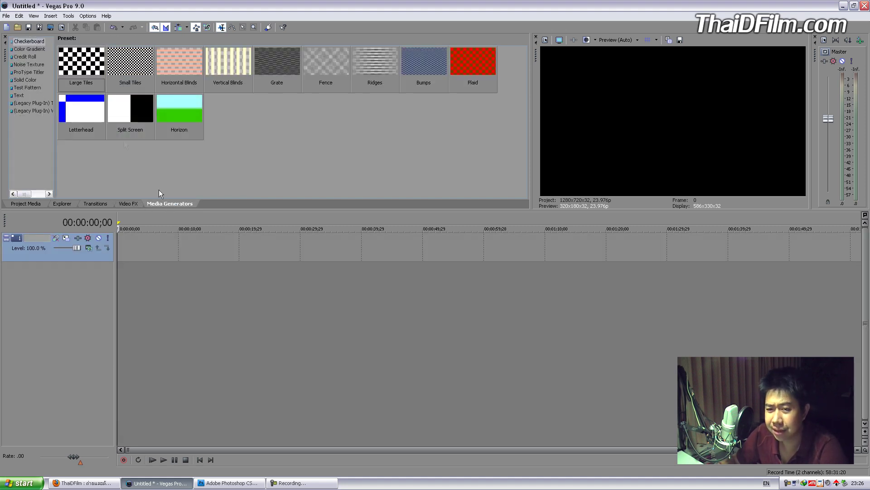
drag(54, 96, 78, 96)
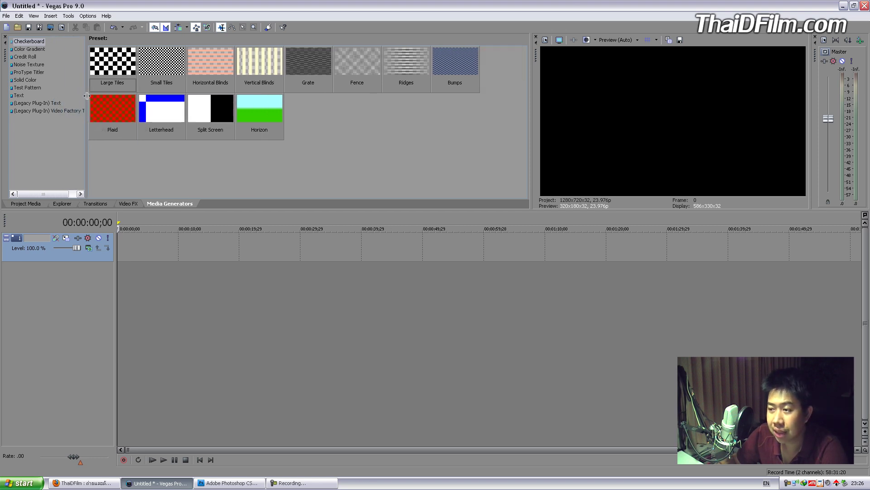
click(29, 88)
click(17, 96)
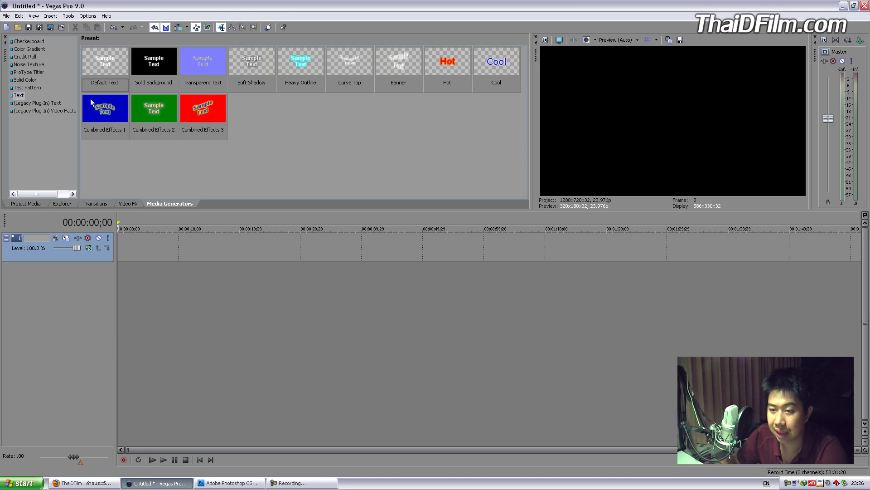
click(249, 55)
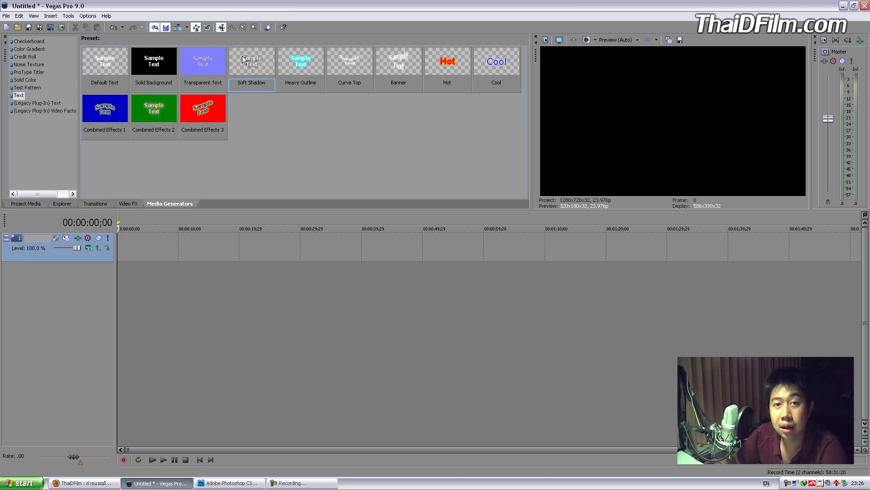
Step: Drop a Soft Shadow text event on track 1 and replace Sample Text with 'กินไข่ต้ม'
drag(242, 56, 127, 244)
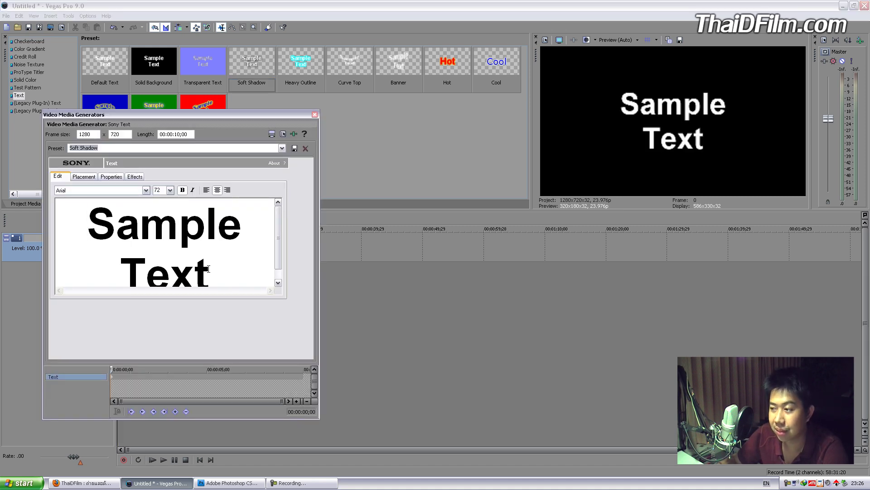
drag(208, 268, 89, 202)
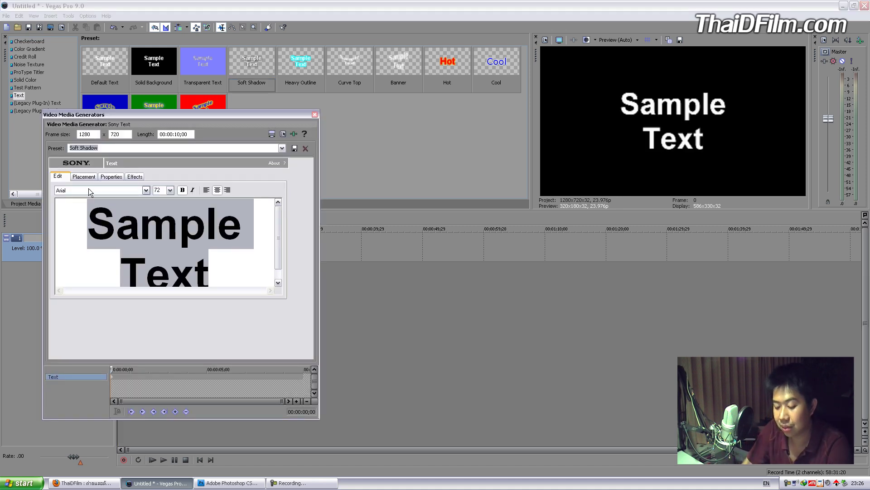
key(grave)
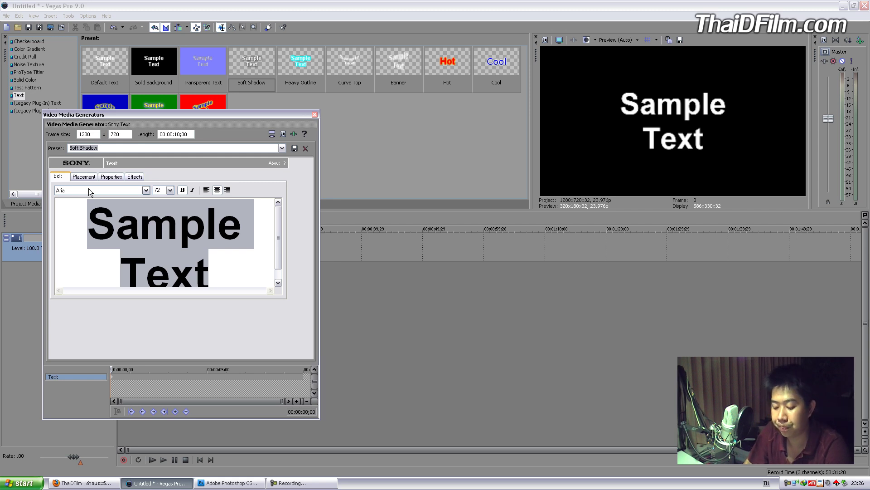
text(ขา)
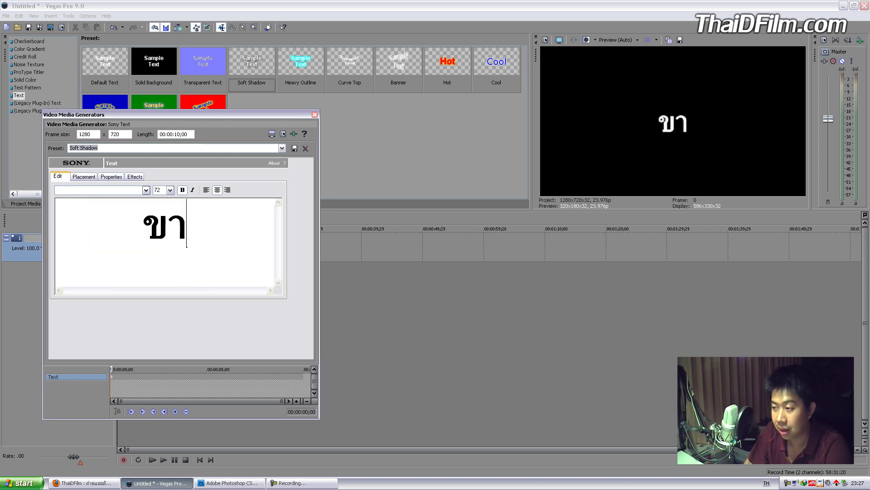
key(BackSpace)
key(BackSpace)
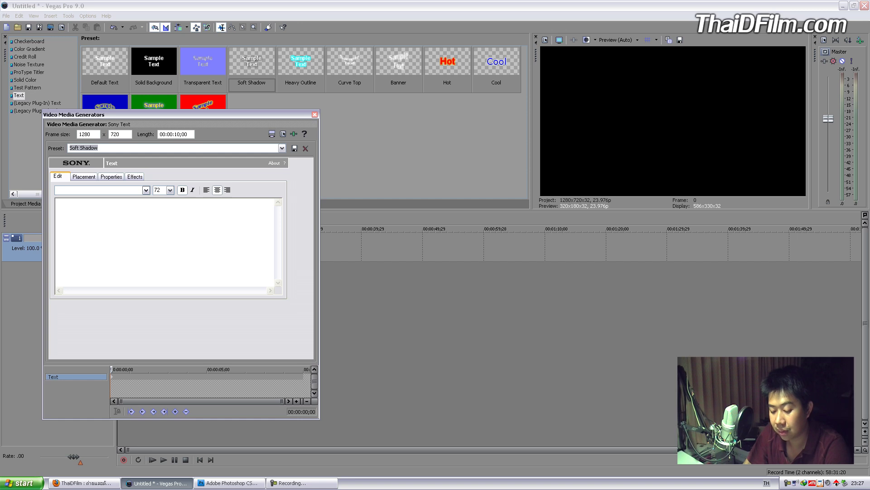
text(กิน)
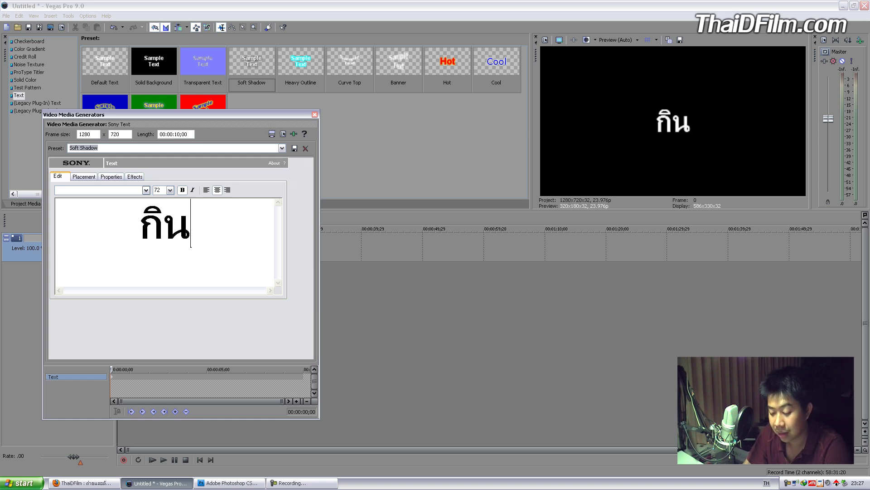
text(ไข่)
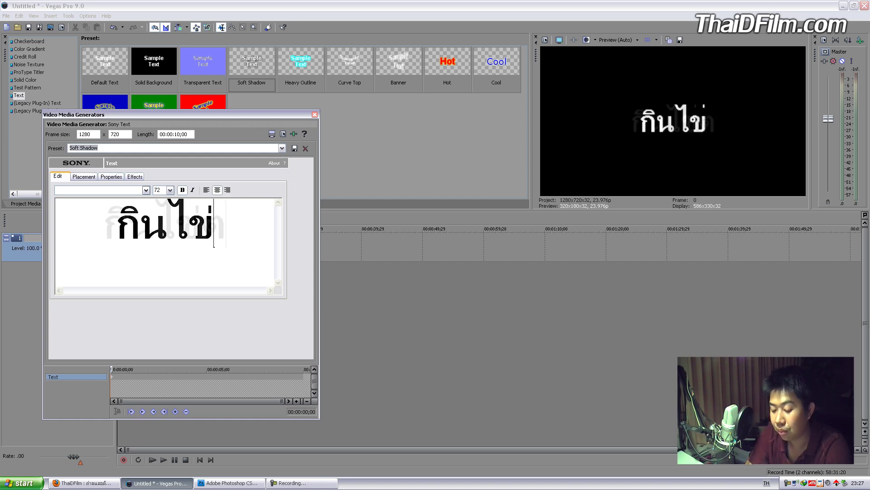
text(ต้ม)
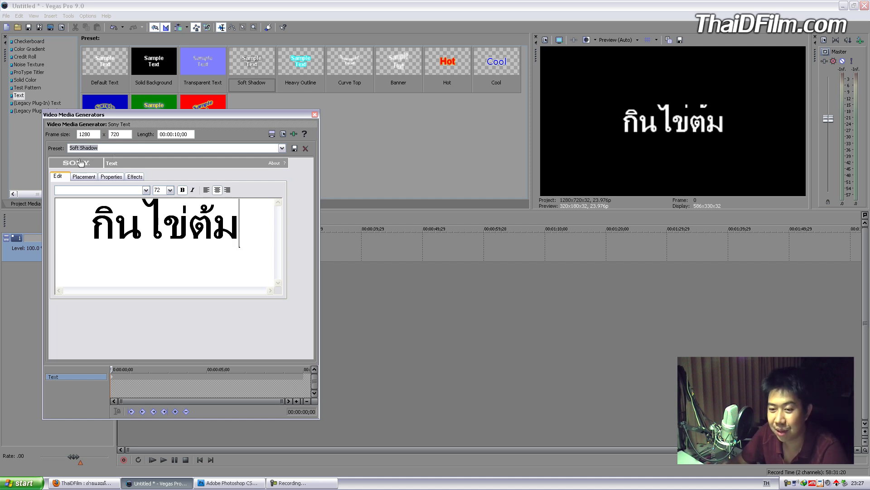
drag(284, 117, 373, 102)
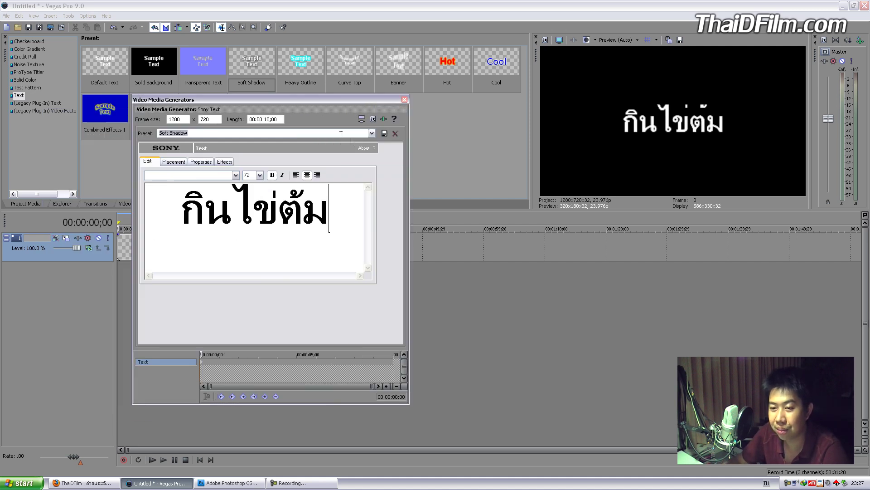
Step: Select the whole กินไข่ต้ม text and switch its font to Cordia New
click(235, 175)
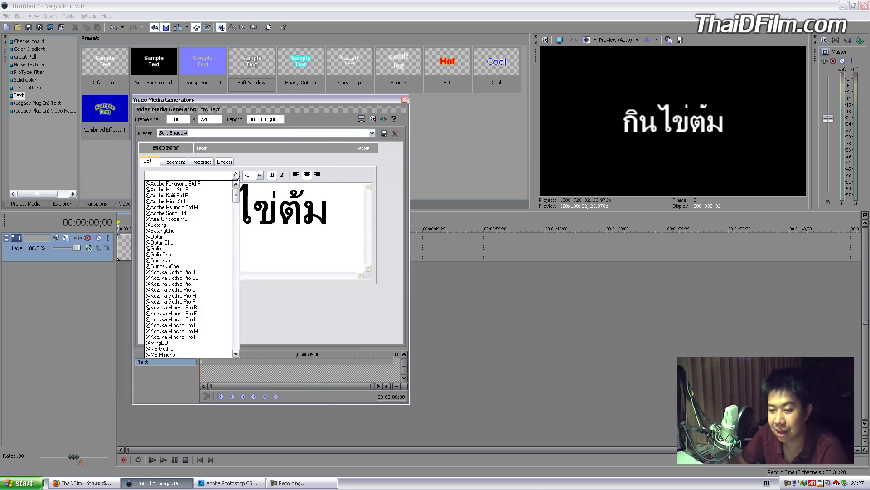
click(235, 175)
drag(329, 213, 181, 209)
click(237, 175)
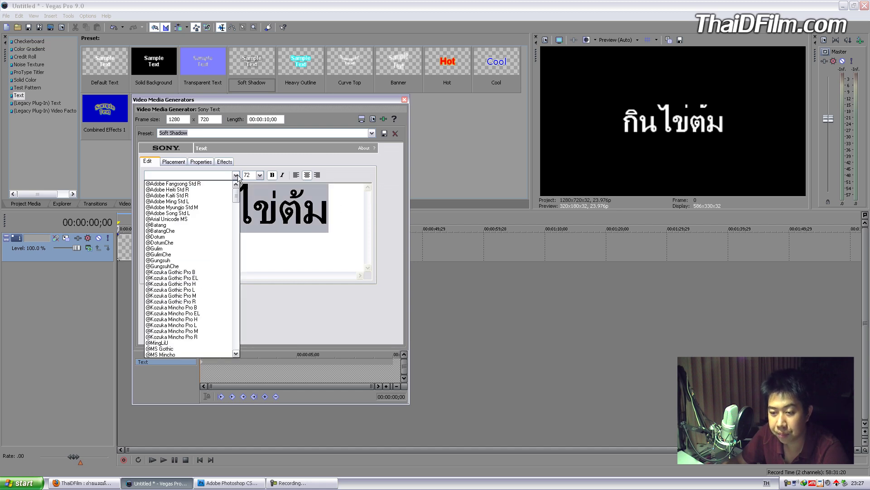
scroll(214, 220, down, 15)
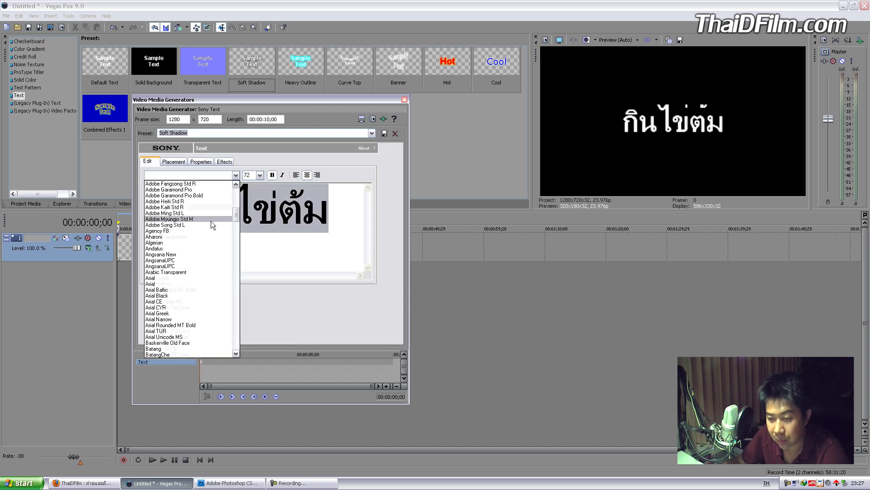
scroll(211, 221, down, 4)
scroll(209, 221, down, 3)
scroll(209, 221, down, 4)
scroll(208, 222, down, 4)
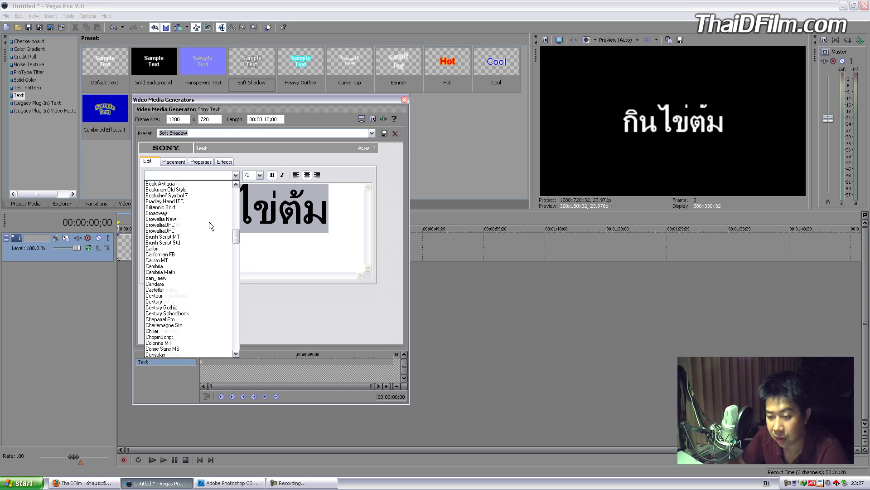
scroll(209, 222, down, 1)
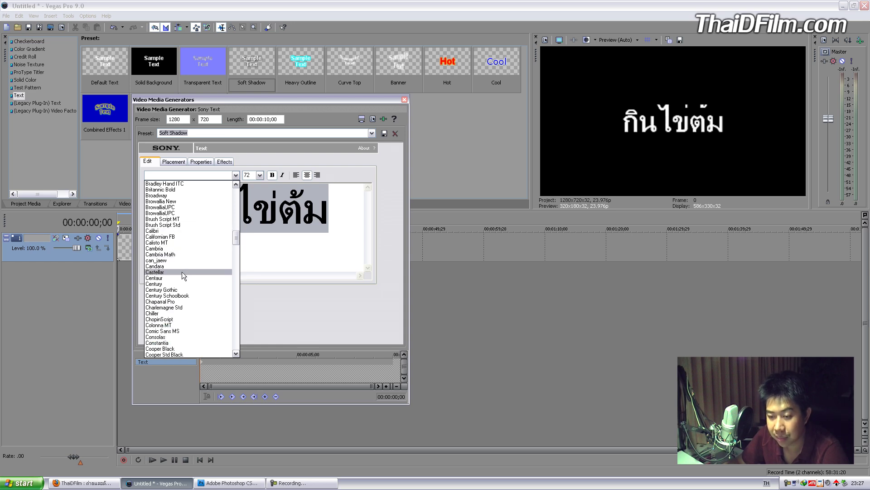
scroll(181, 271, down, 3)
scroll(181, 271, down, 2)
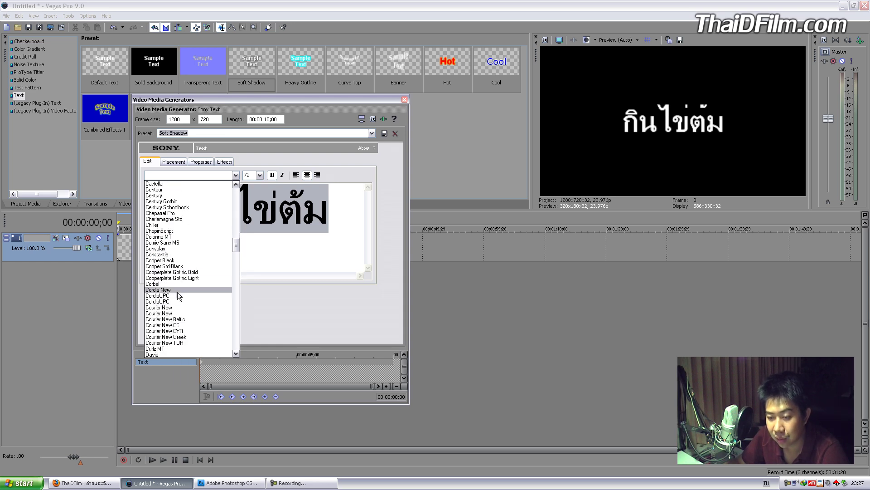
click(175, 291)
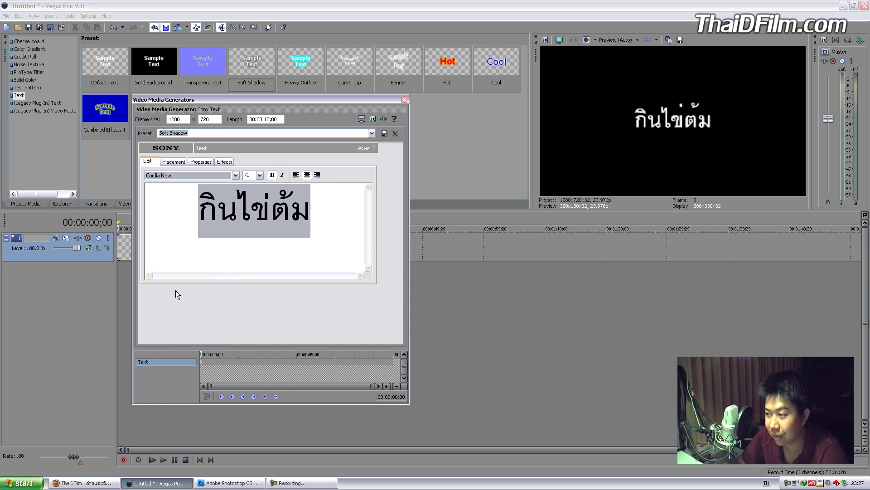
click(253, 206)
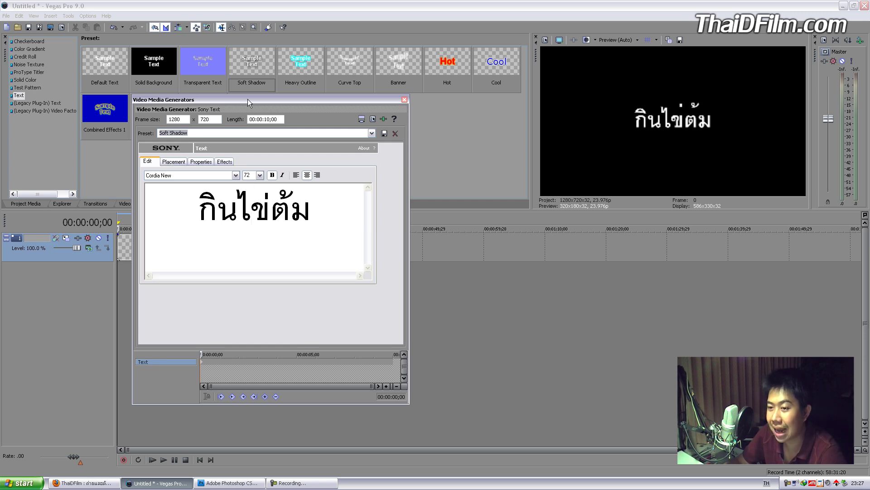
Step: Nudge the title's placement slightly within the frame
drag(248, 99, 264, 98)
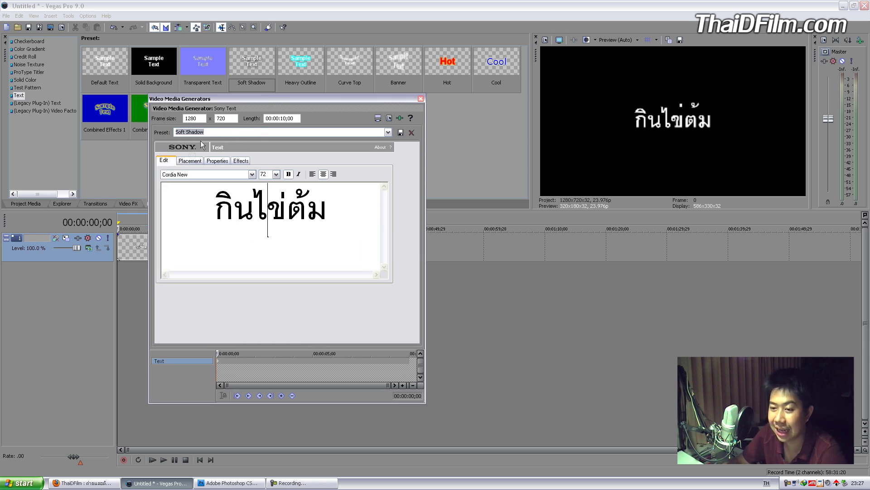
click(189, 160)
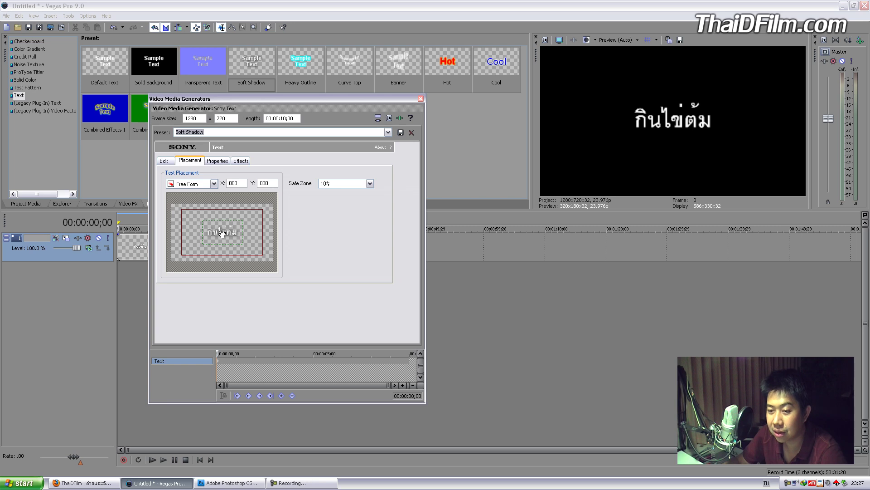
drag(221, 234, 221, 233)
Step: Set the title text colour to cyan (R 121, G 255, B 253)
click(220, 162)
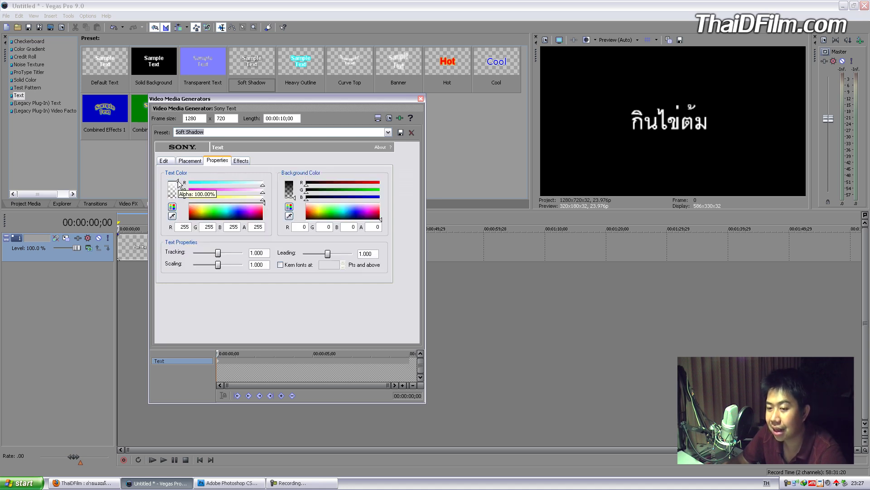
click(230, 213)
click(239, 212)
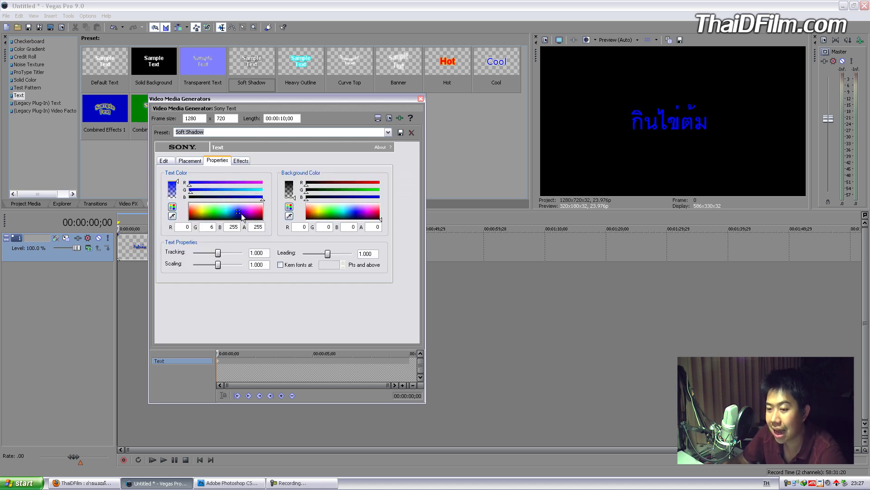
drag(244, 213, 226, 207)
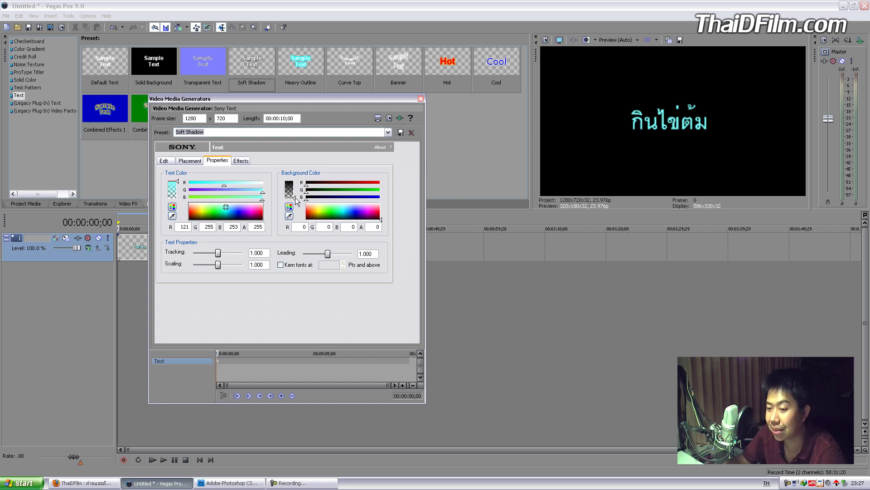
Step: Try blue and purple background colours, then set the background alpha back to 0
drag(295, 198, 294, 181)
drag(344, 211, 356, 211)
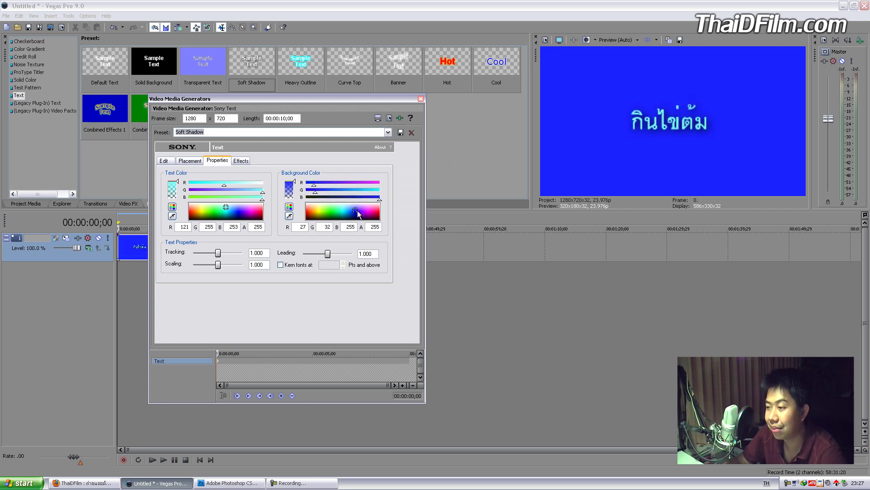
click(363, 209)
drag(295, 181, 304, 240)
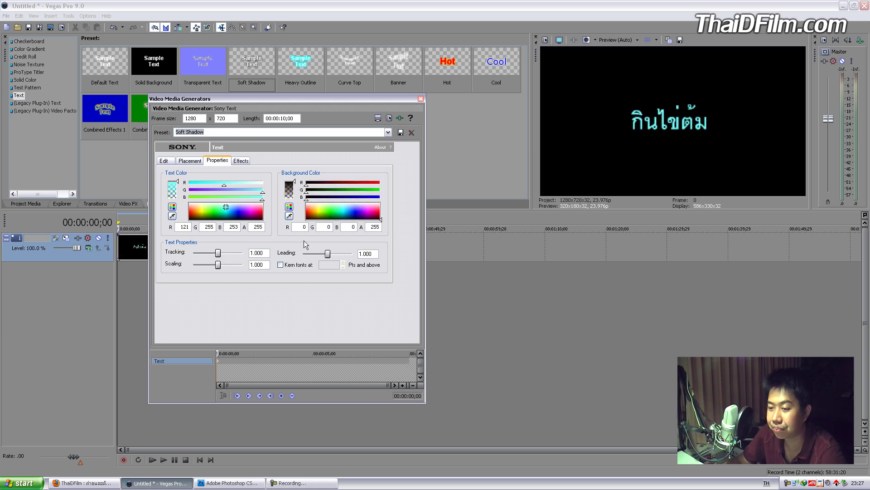
drag(295, 180, 293, 202)
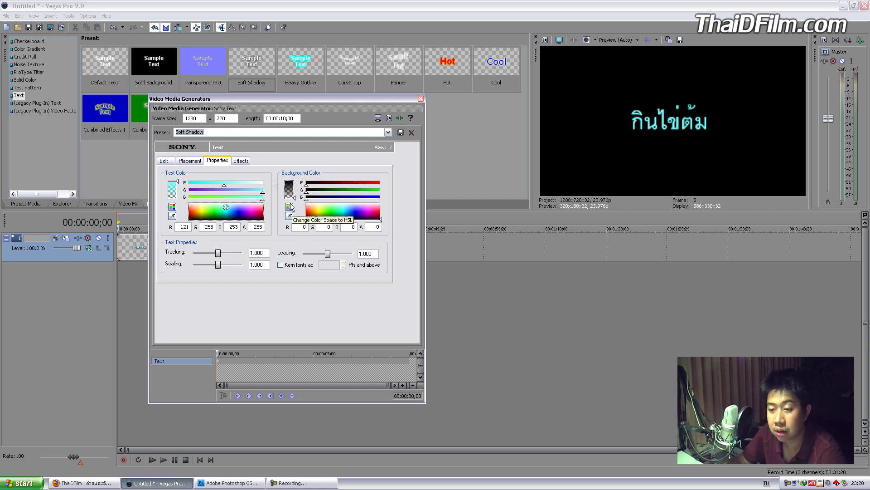
Step: Compare the yellow Draw Outline on and off, leave it unchecked, and close the generator window
click(241, 161)
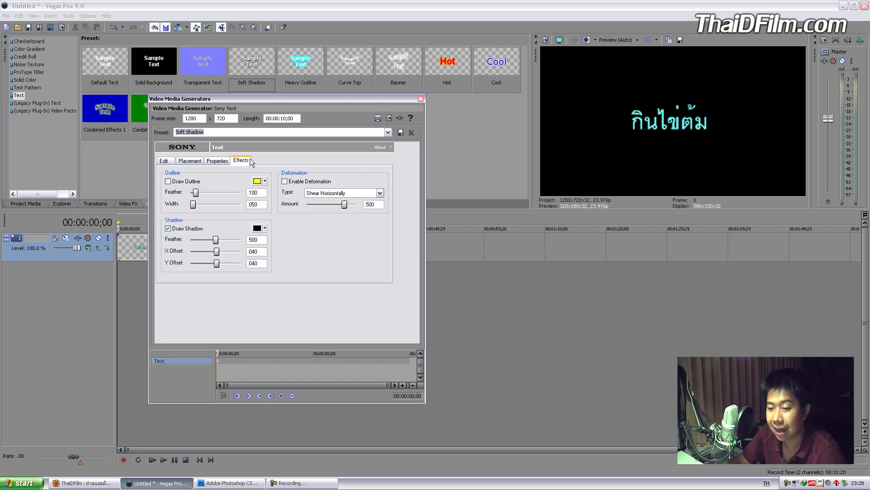
click(168, 181)
click(168, 181)
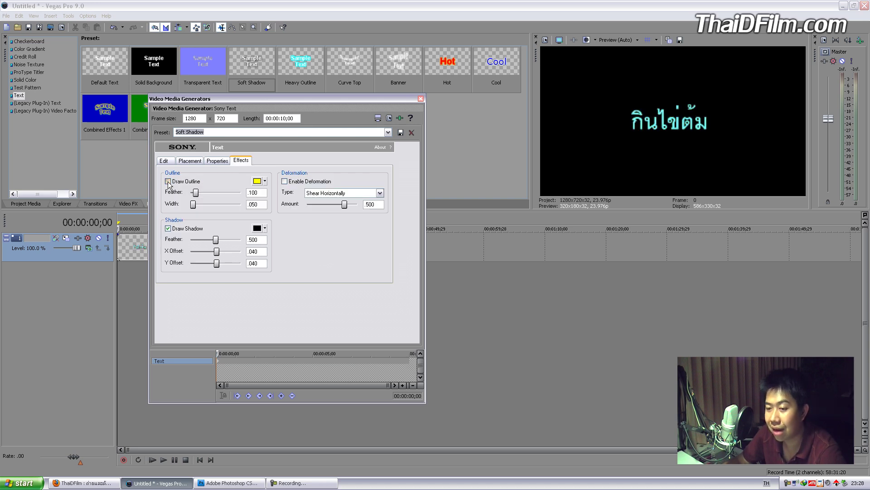
click(168, 182)
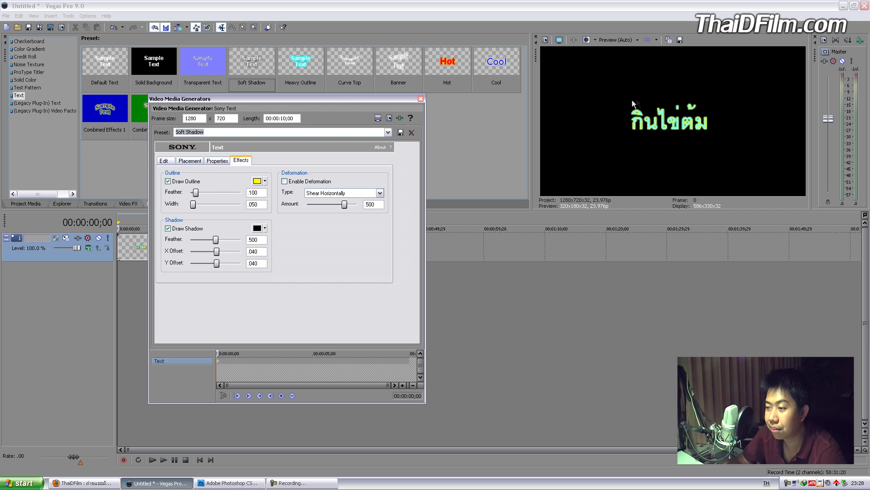
click(168, 181)
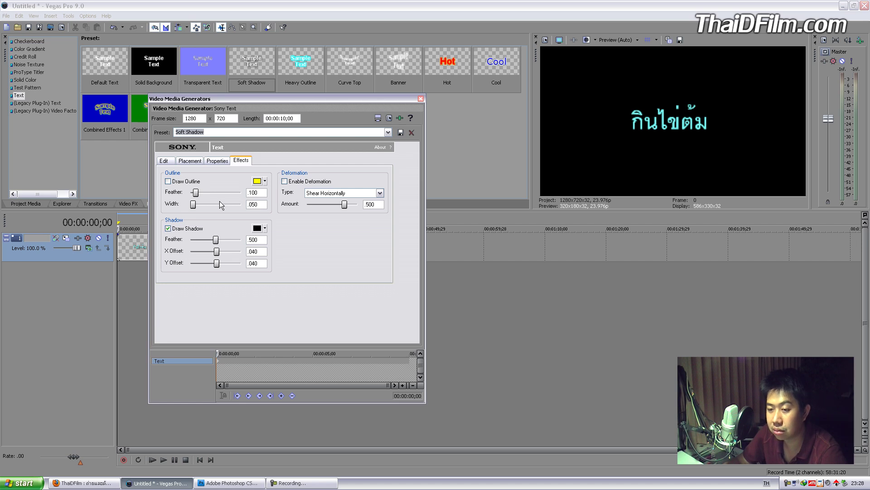
click(94, 286)
Step: Drop the White Solid Color preset onto a new track below the title
click(421, 98)
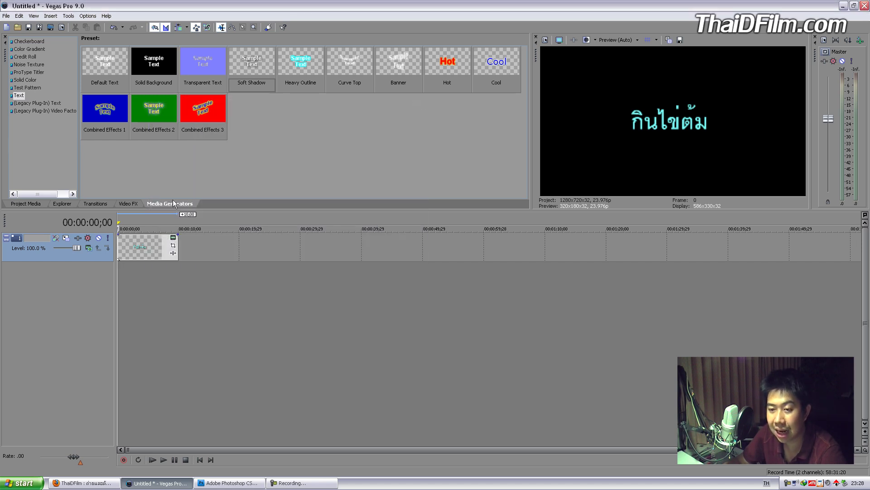
click(29, 80)
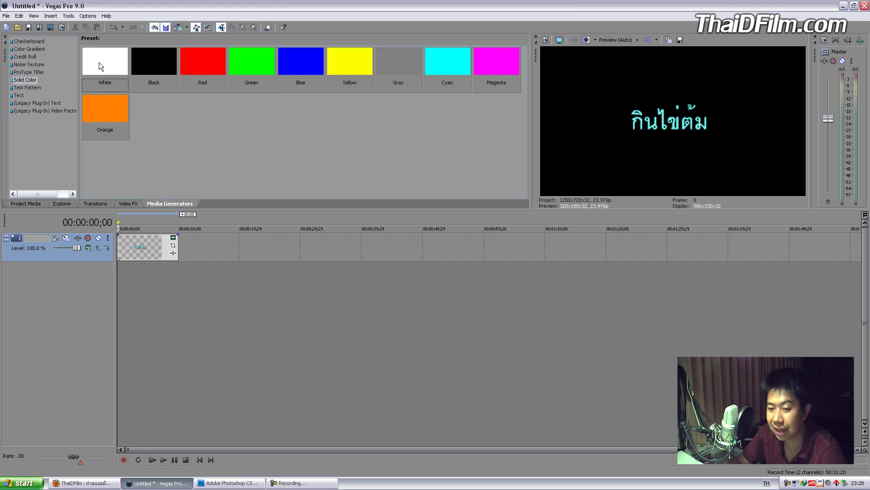
drag(100, 64, 124, 278)
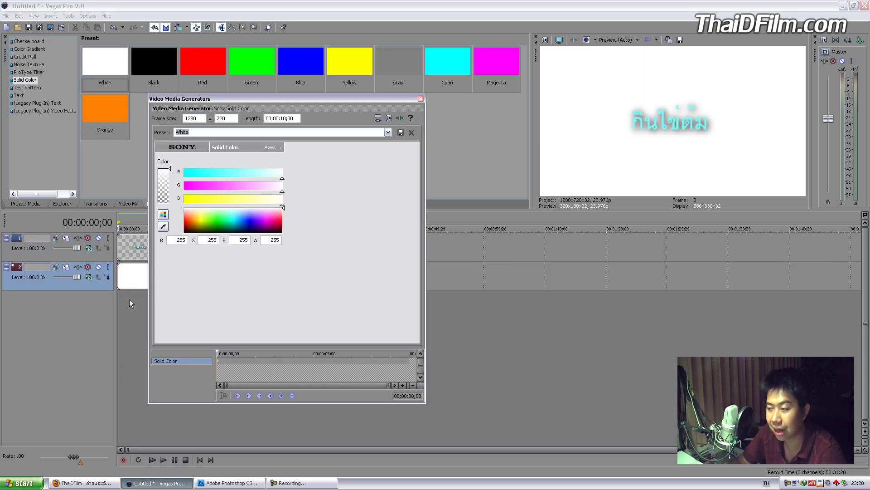
click(139, 303)
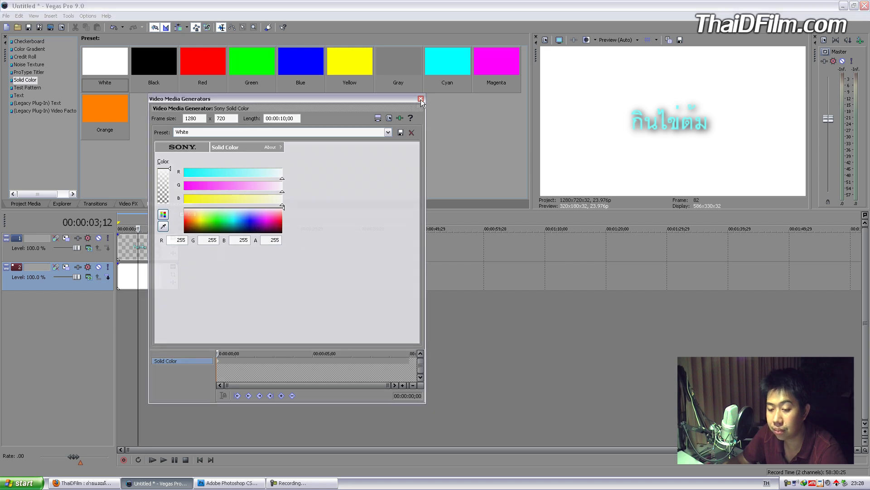
Step: Close the solid colour dialog and reopen the title's text properties
click(420, 98)
click(175, 241)
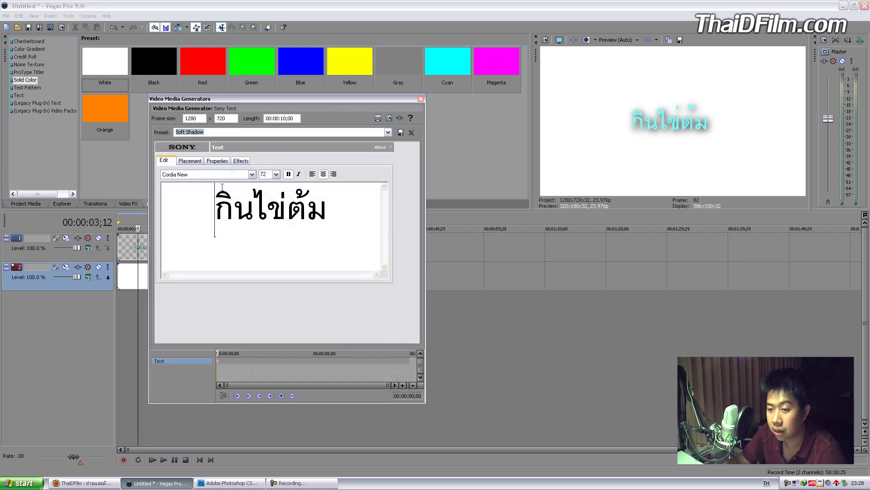
click(217, 161)
Step: Lower the shadow feather to .172 and make the title text black (0,0,0)
click(240, 161)
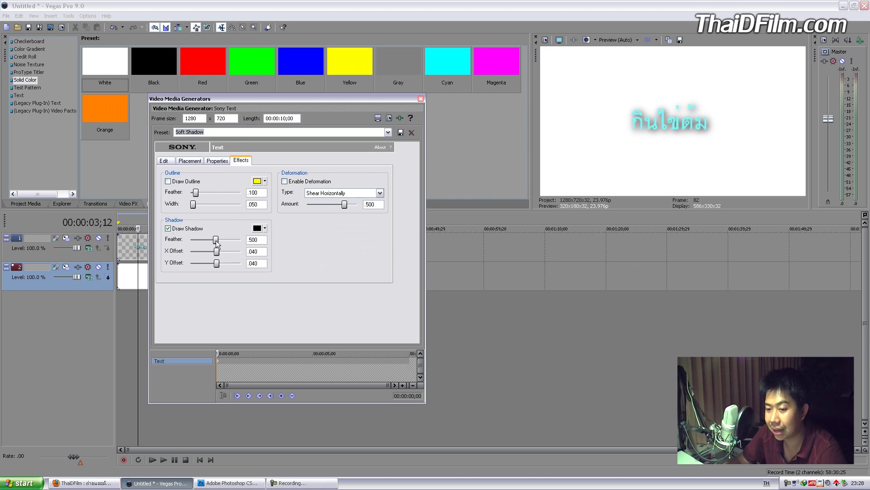
mouse_move(216, 241)
mouse_down()
mouse_move(200, 241)
mouse_move(215, 249)
mouse_up()
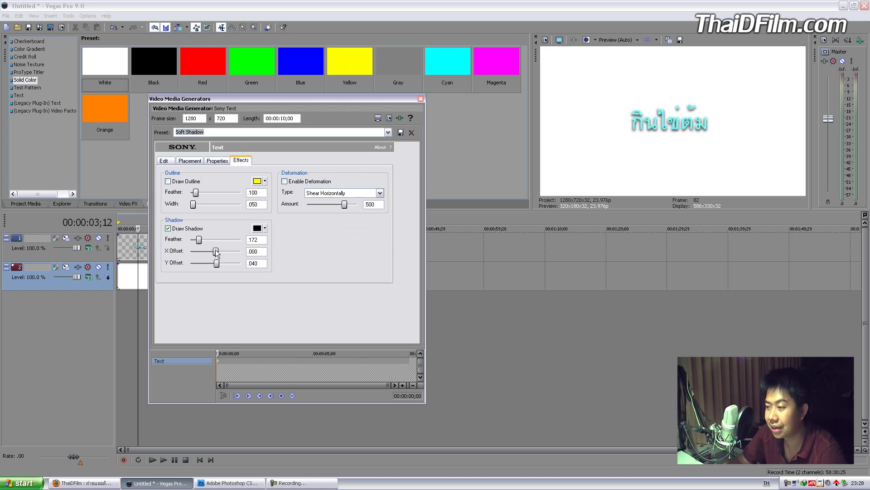
click(217, 160)
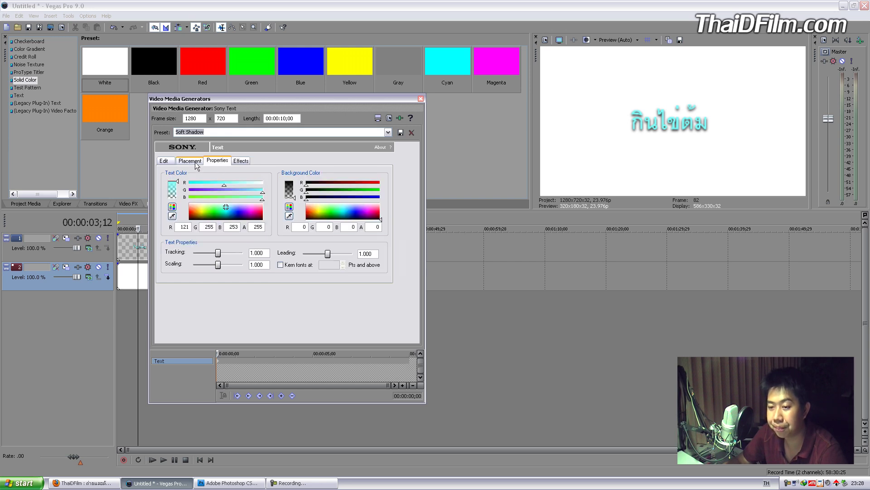
drag(203, 210, 191, 223)
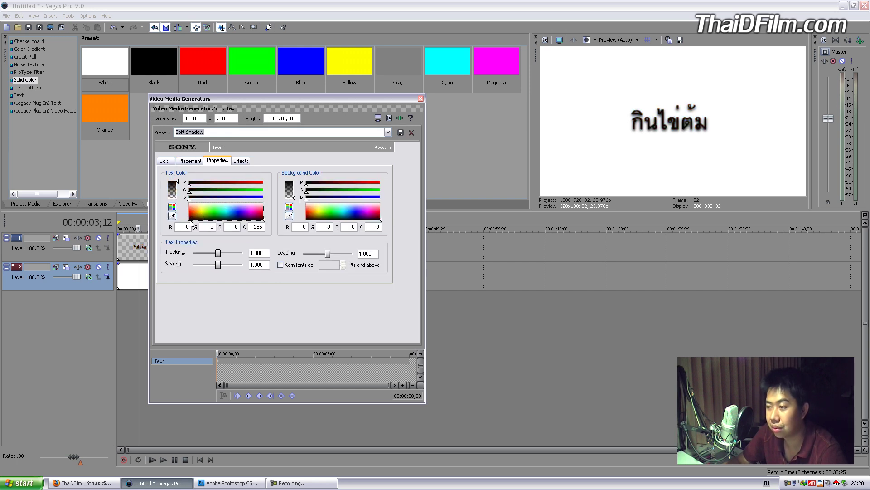
click(421, 99)
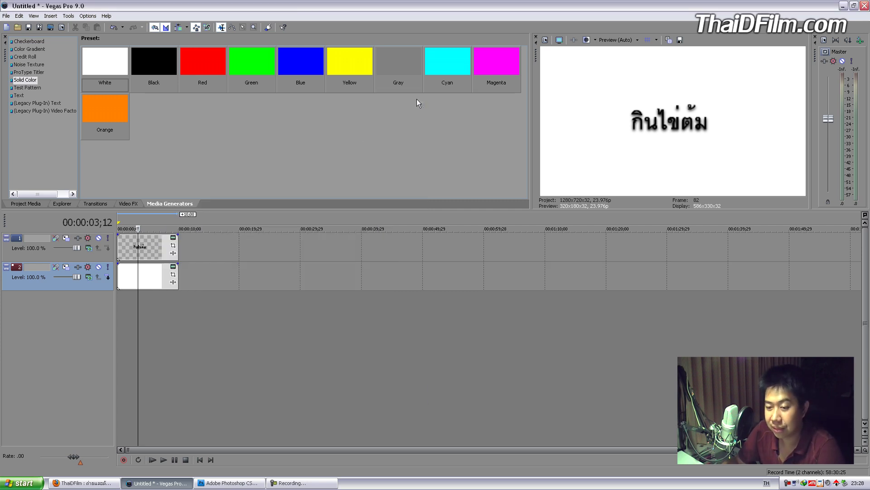
click(154, 310)
click(140, 306)
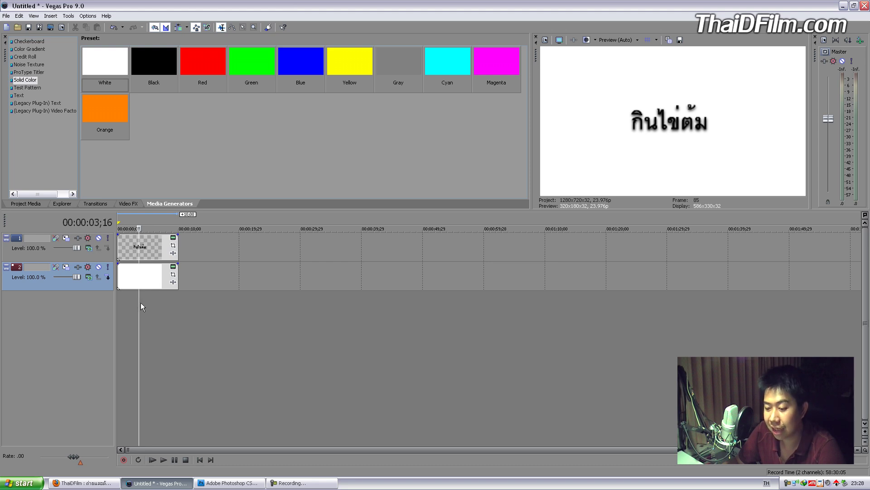
click(234, 482)
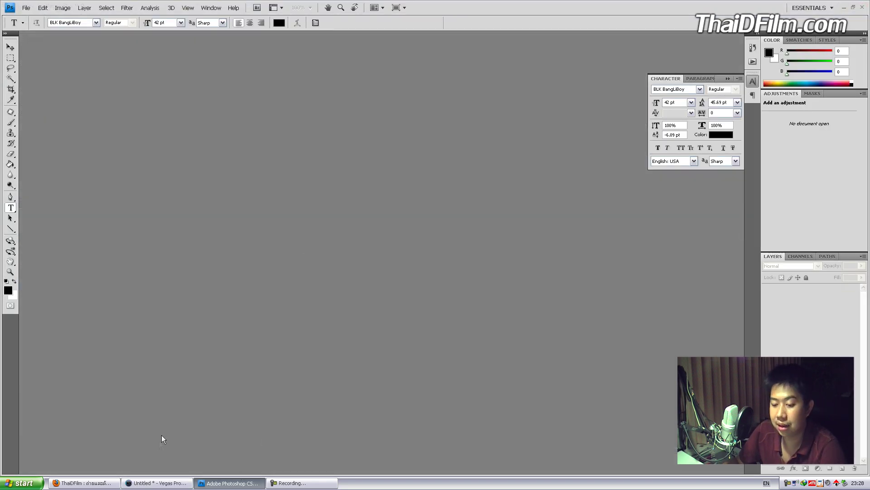
click(145, 483)
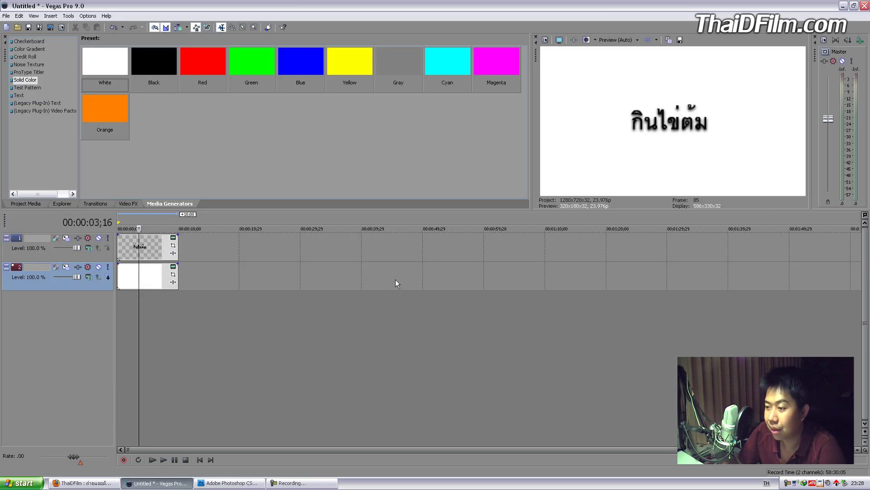
click(545, 40)
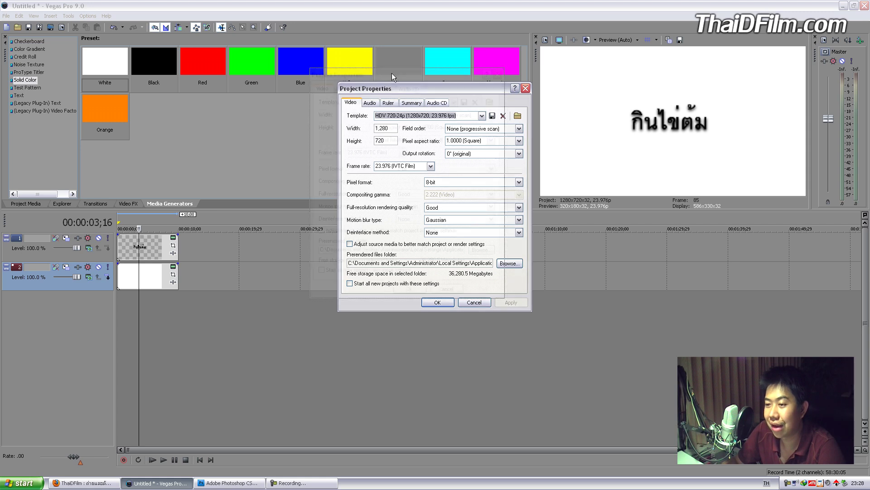
drag(421, 89, 392, 75)
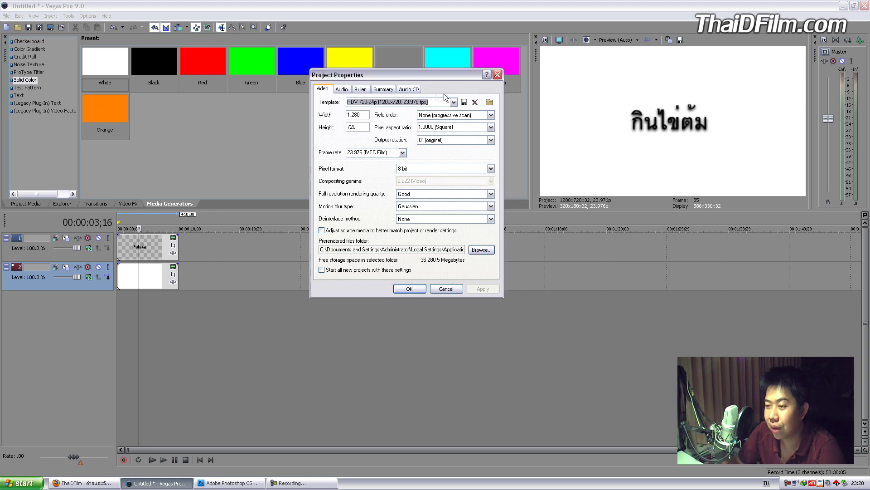
click(360, 101)
drag(361, 102, 376, 101)
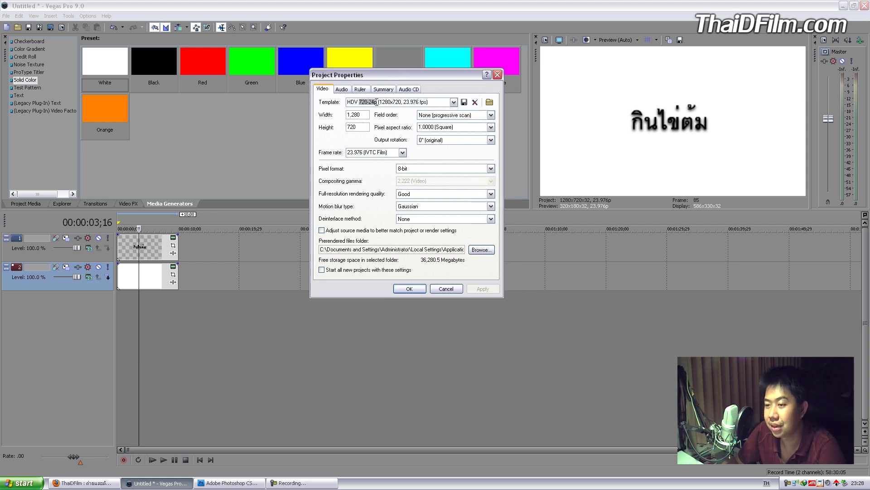
click(379, 102)
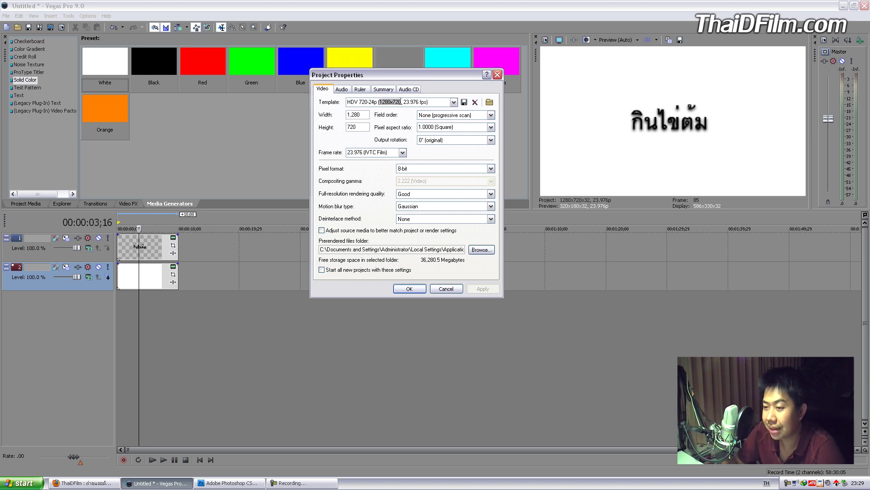
click(497, 75)
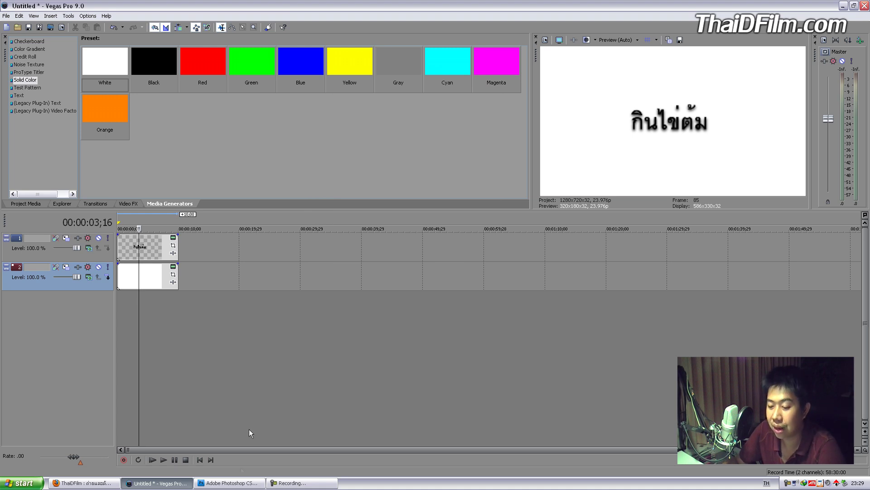
click(235, 483)
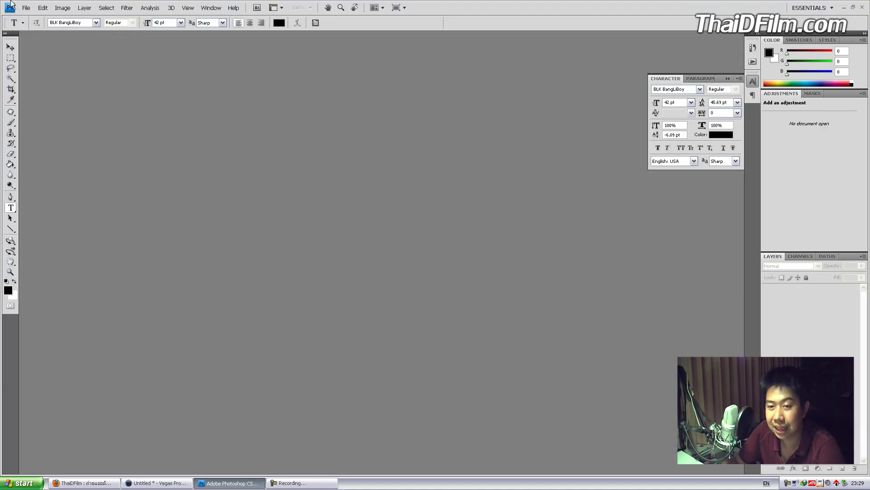
Step: Create a new Film & Video document, HDV/HDTV 720p/29.97 (1280×720), with transparent background
click(25, 8)
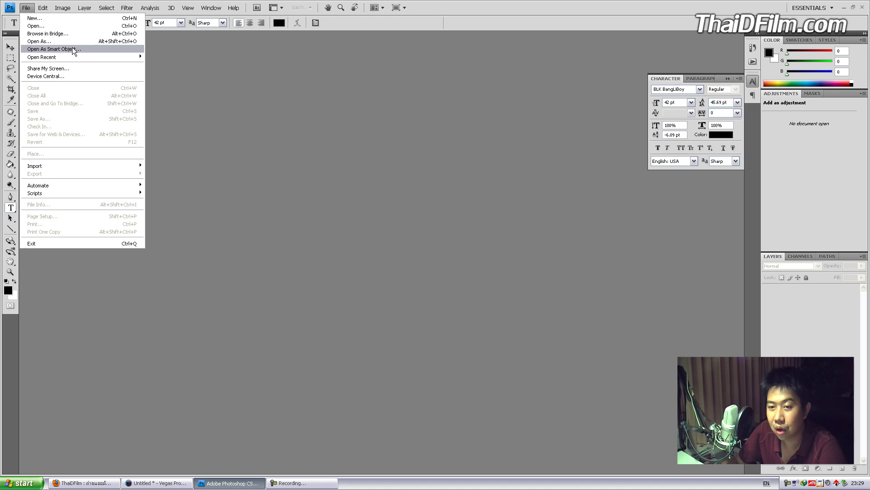
click(72, 17)
click(394, 136)
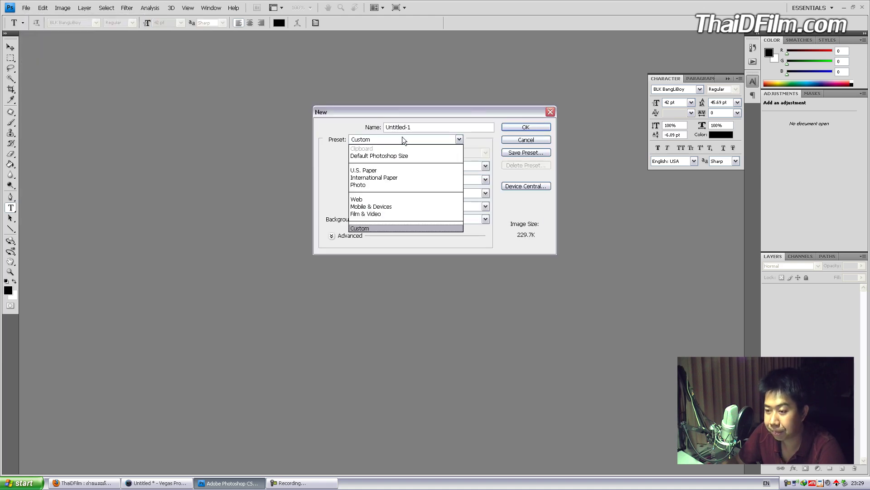
click(383, 214)
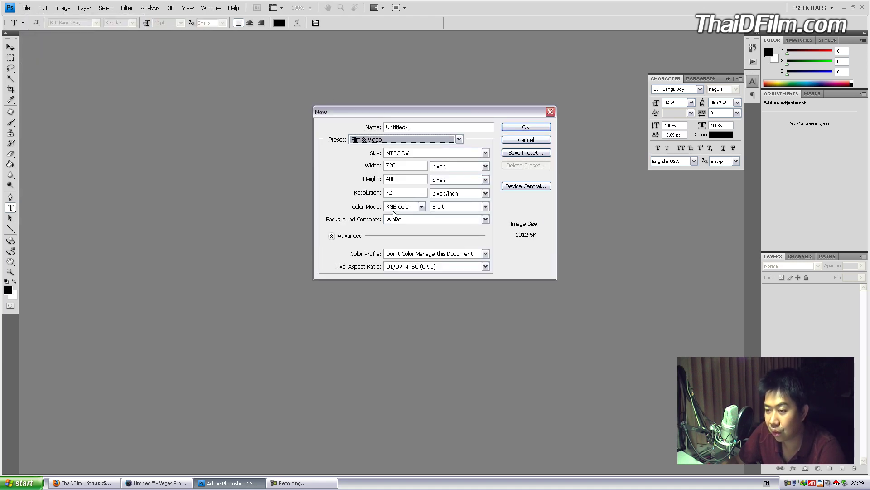
click(461, 153)
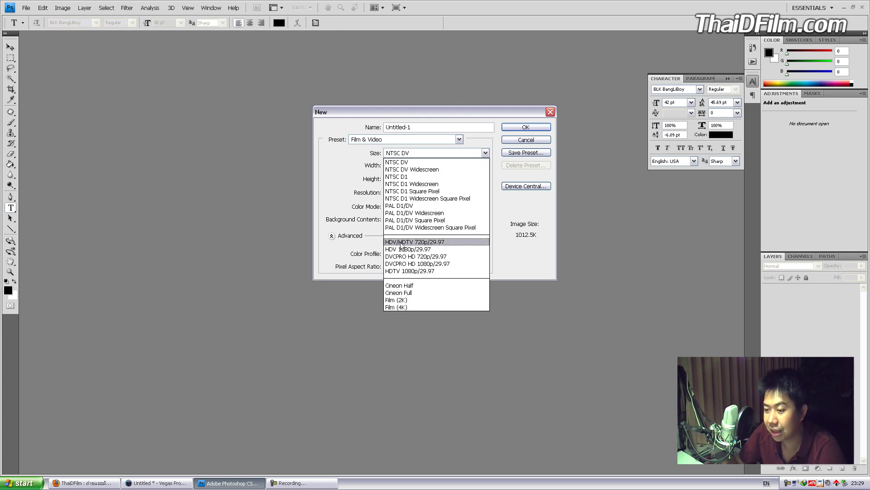
click(421, 243)
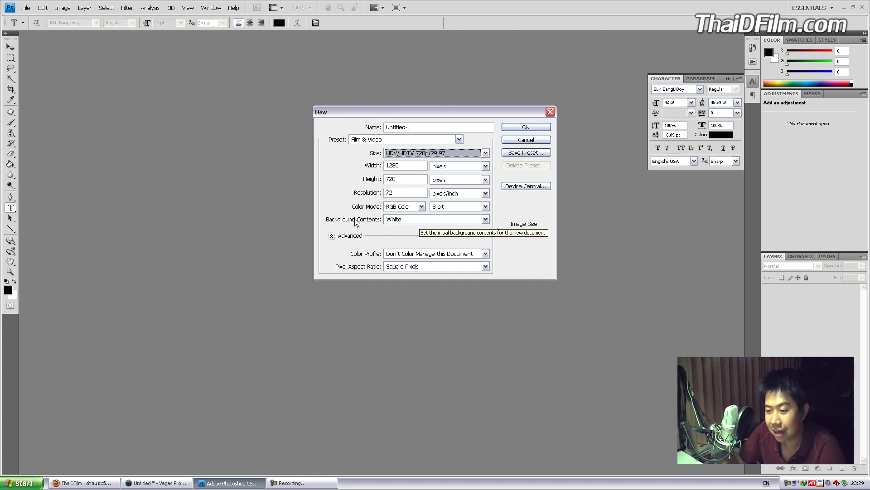
click(419, 221)
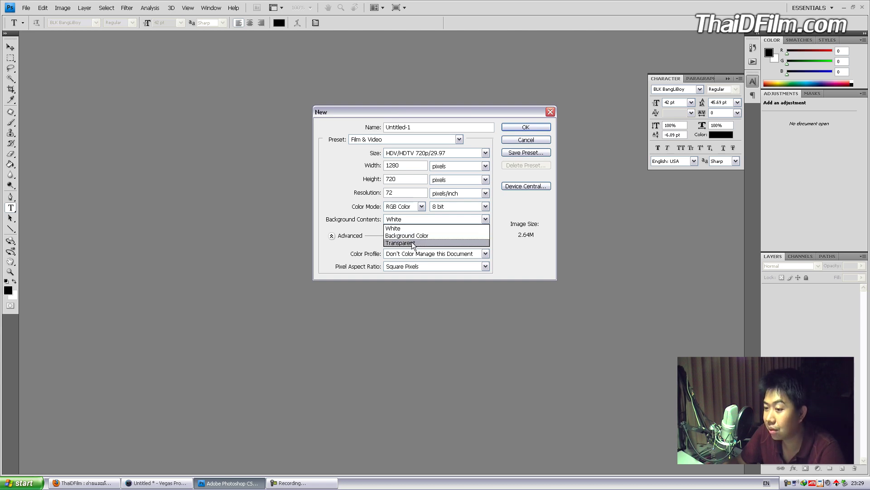
click(413, 244)
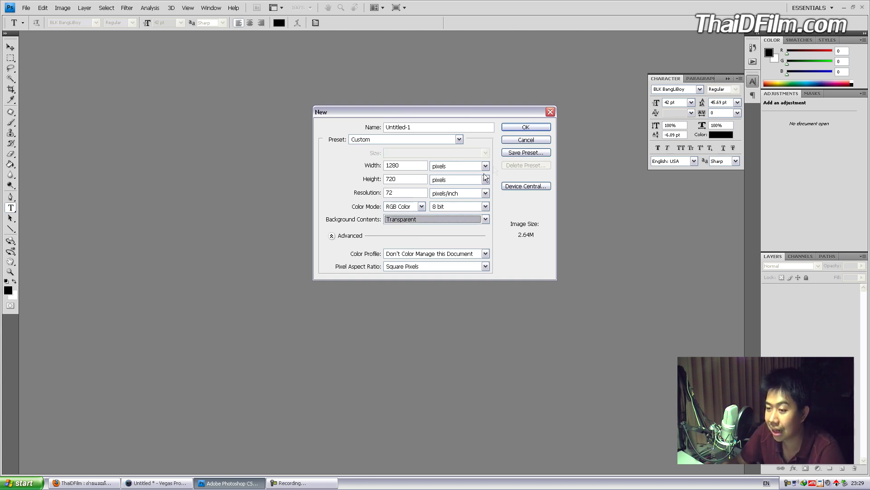
click(536, 127)
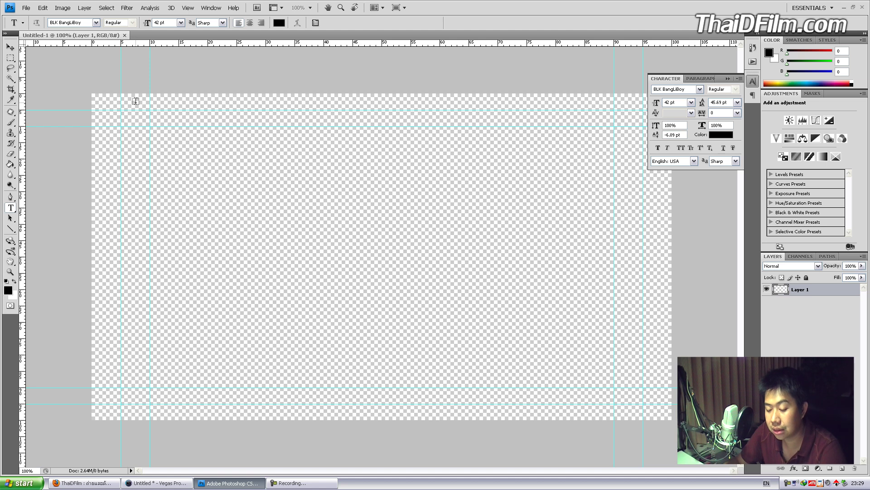
Step: Briefly check the Vegas project, then start a text entry left of the canvas centre
key(v)
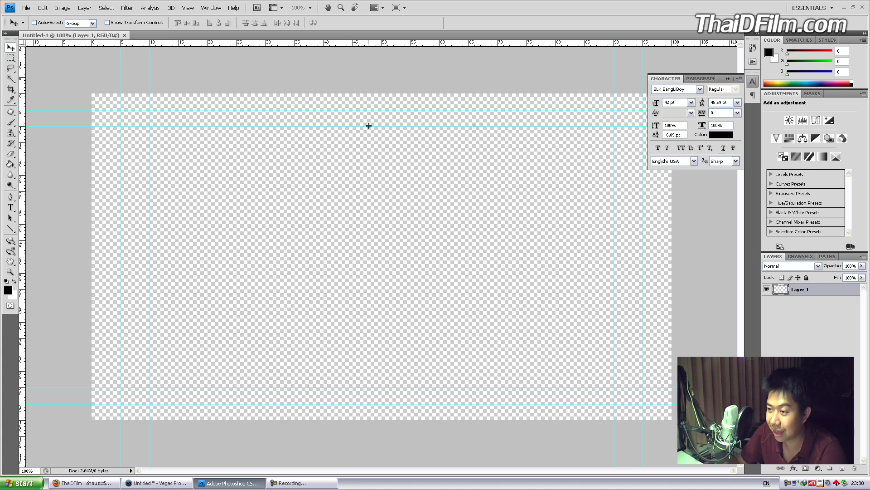
click(156, 483)
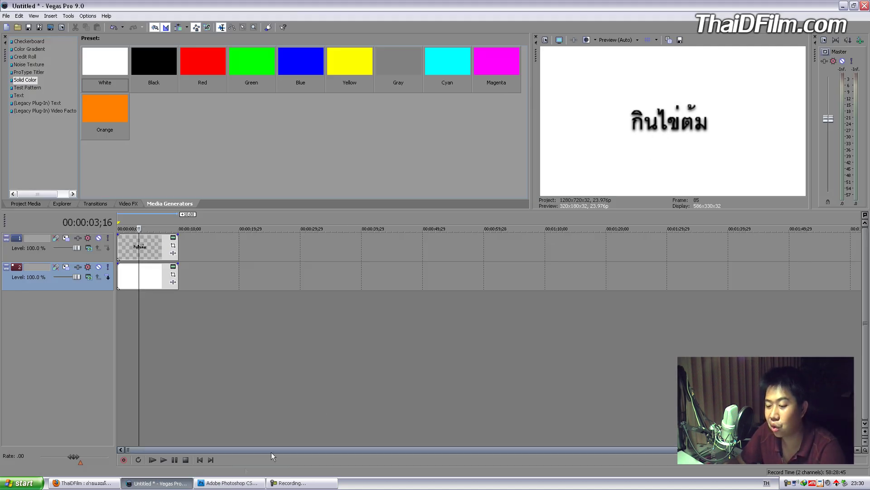
click(219, 482)
key(t)
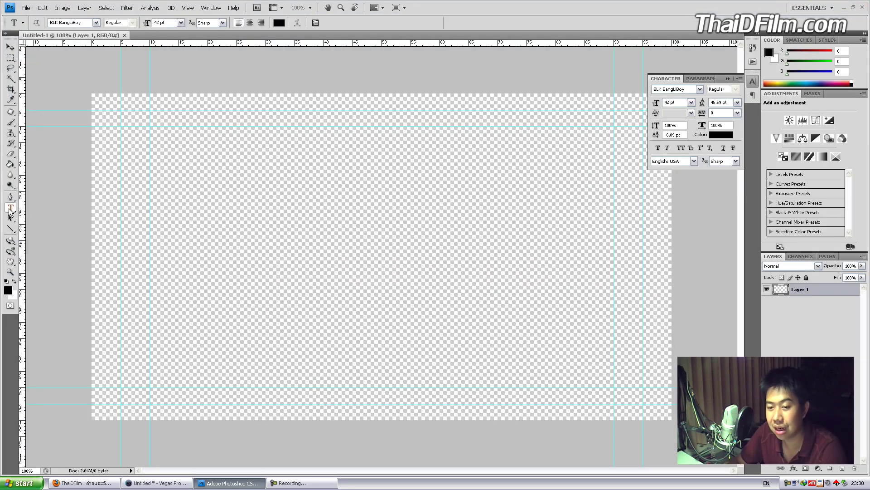
click(238, 243)
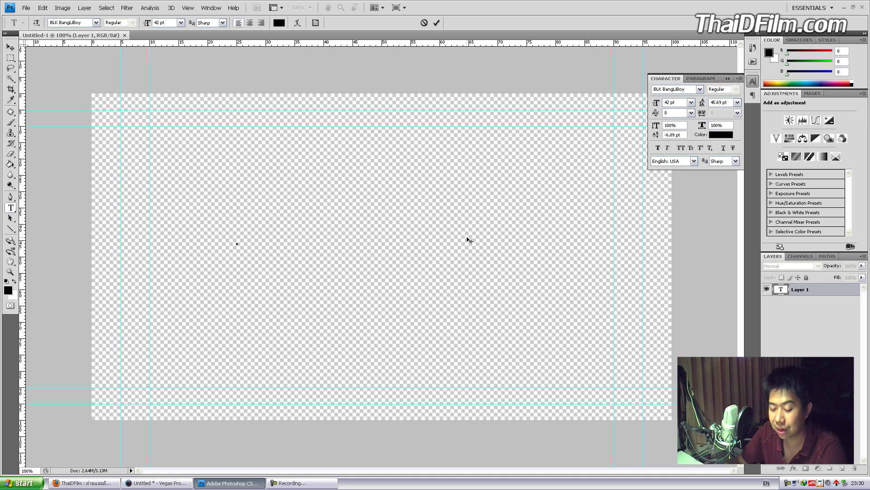
Step: Type the Thai title กินไข่ต้ม on the canvas and select it
text(d)
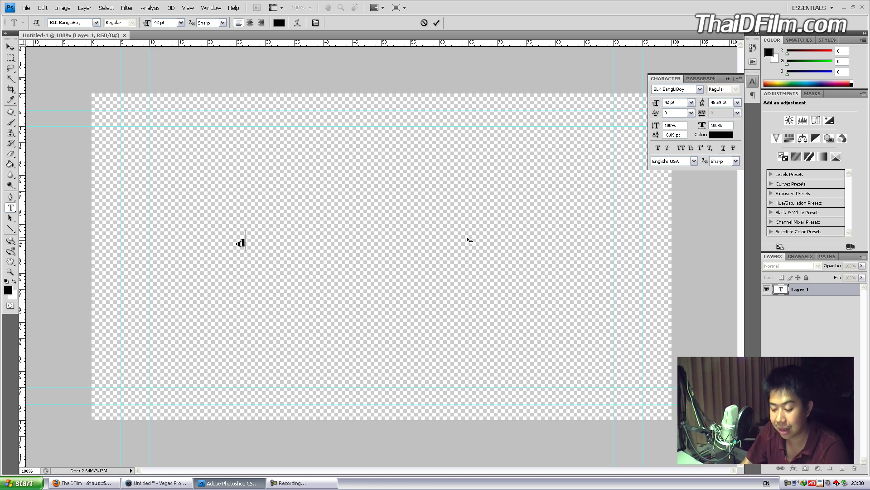
text(bo)
key(BackSpace)
key(BackSpace)
key(BackSpace)
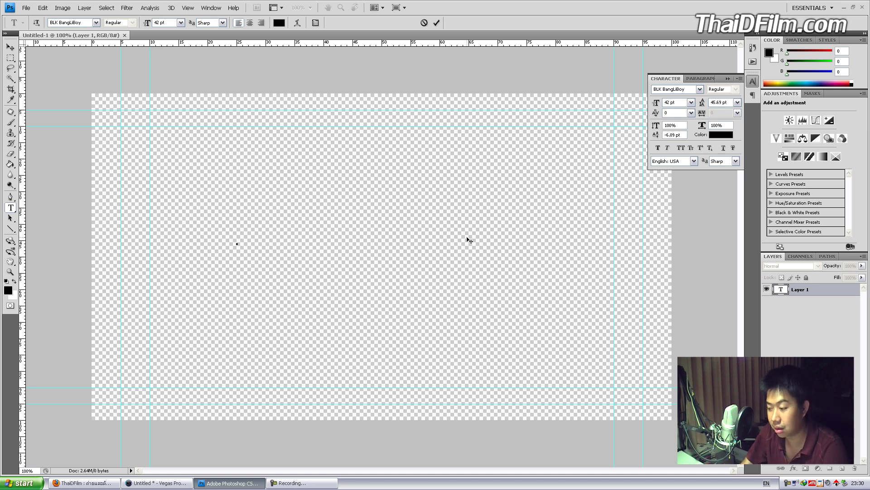
text(ก)
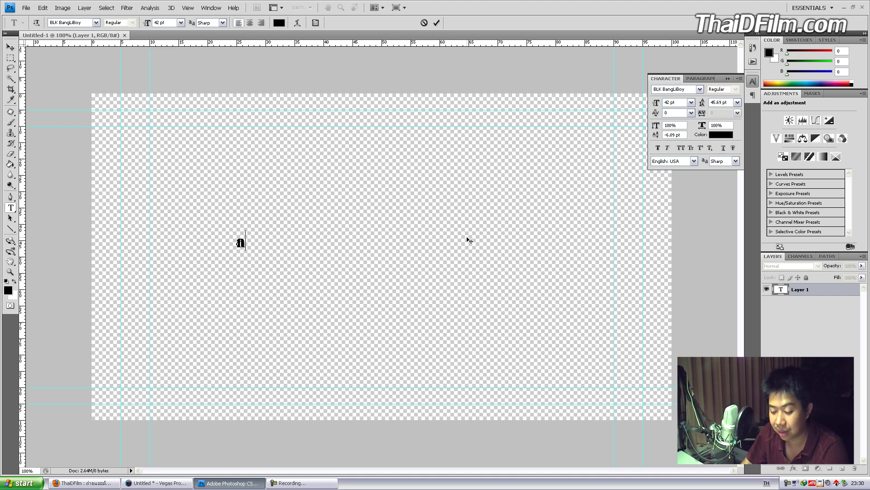
text(ินไข่ต)
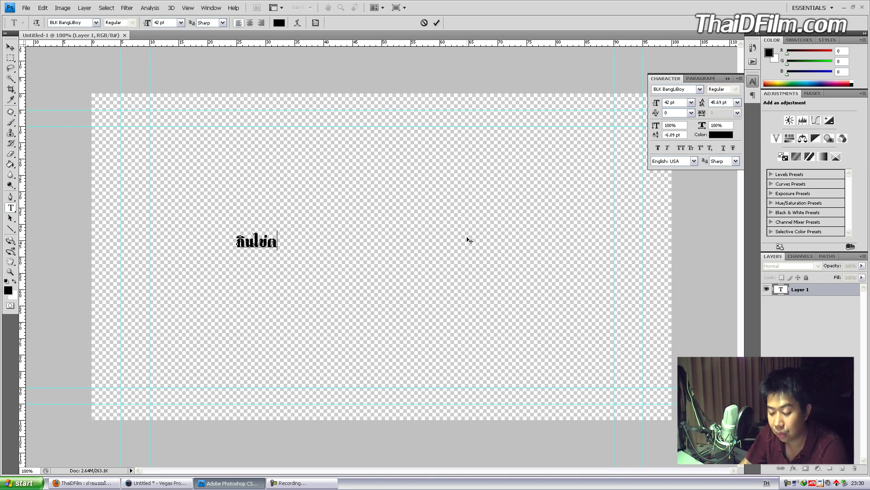
text(้ม)
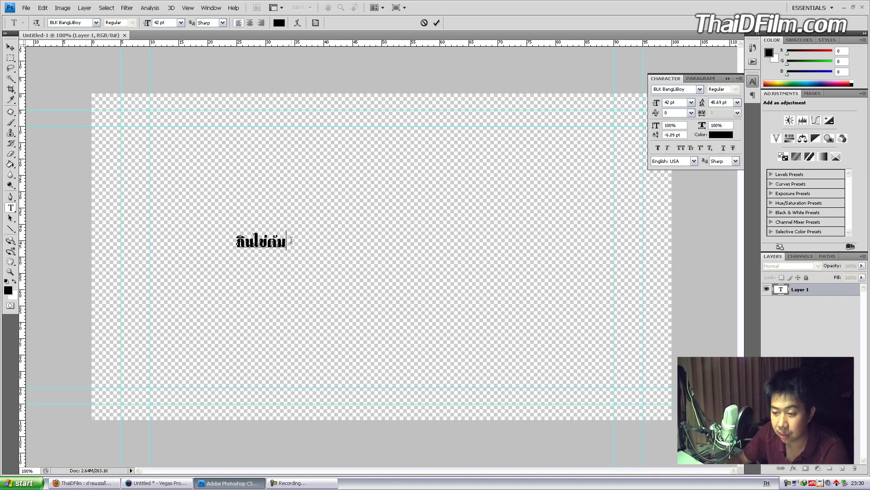
drag(287, 240, 217, 237)
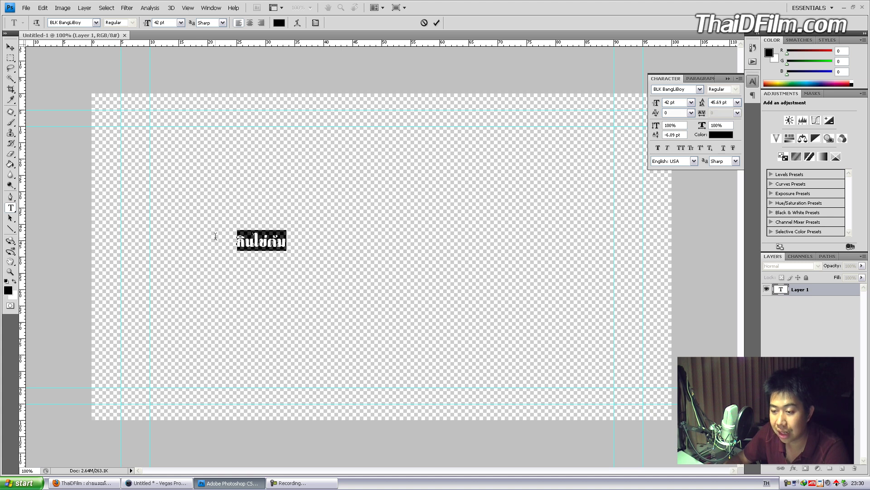
Step: Set the text to Cordia New with Faux Bold and commit the layer
click(700, 89)
scroll(723, 162, up, 5)
scroll(776, 160, up, 6)
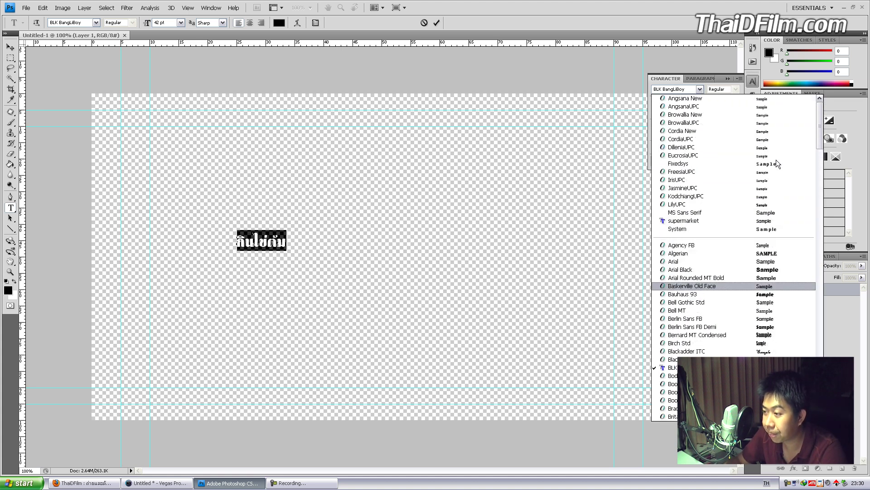
click(698, 132)
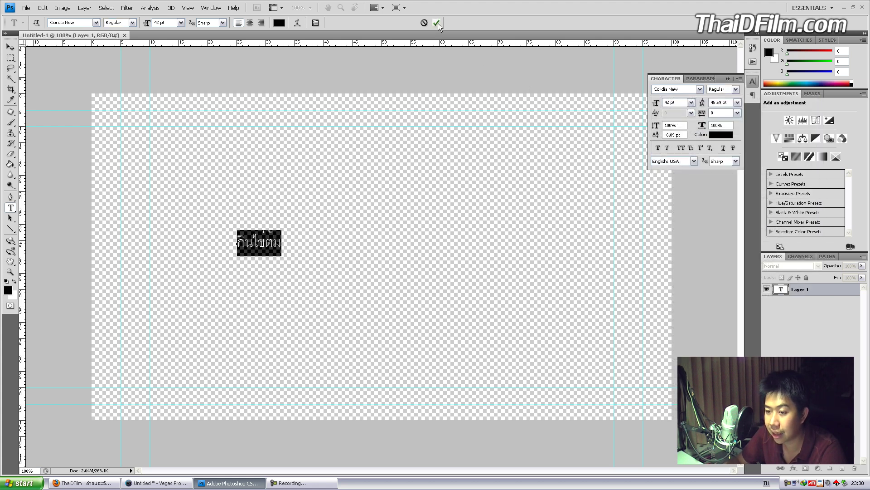
click(656, 149)
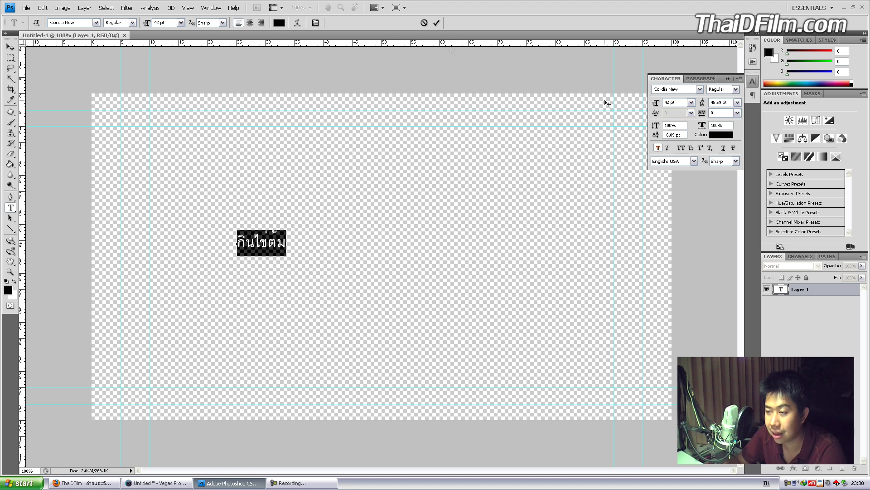
click(436, 23)
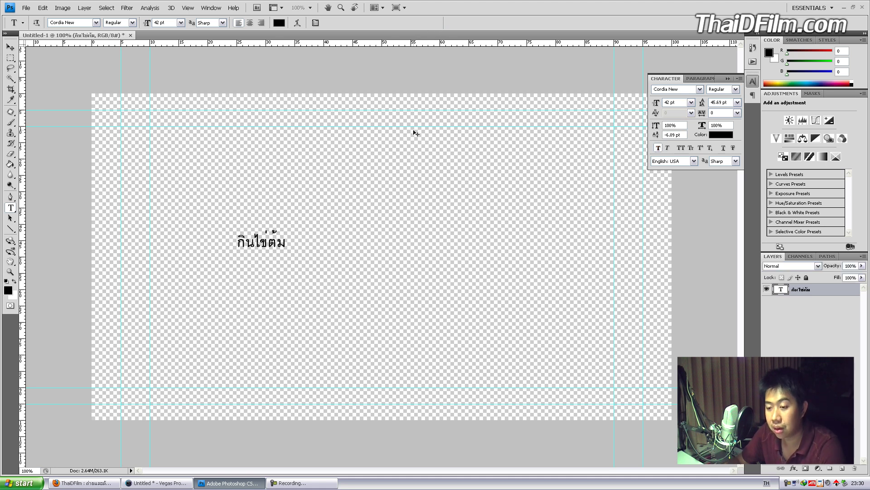
Step: Free-transform the Thai title up to 239.74 pt, then bring Vegas Pro back to the front
key(ctrl+t)
drag(285, 255, 444, 342)
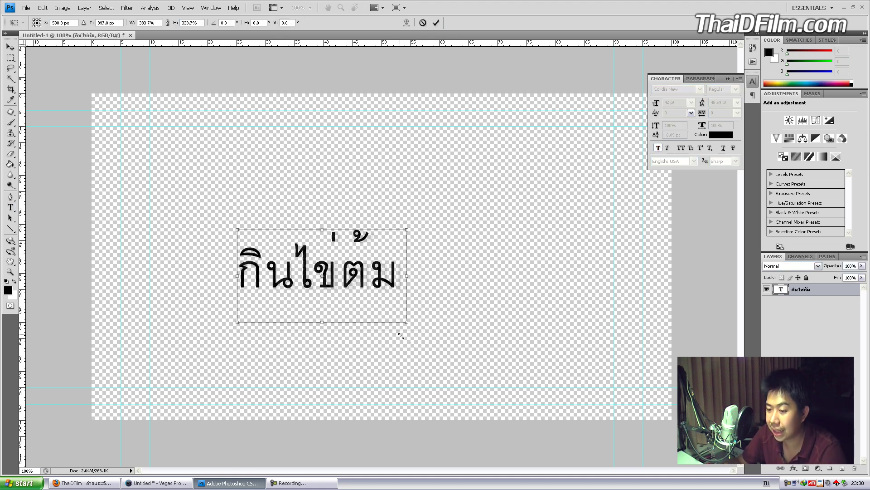
drag(444, 230, 515, 190)
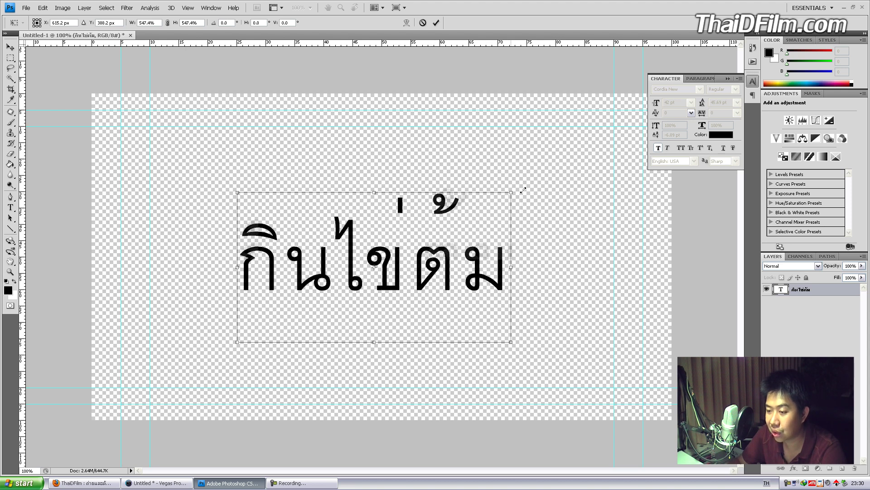
key(Return)
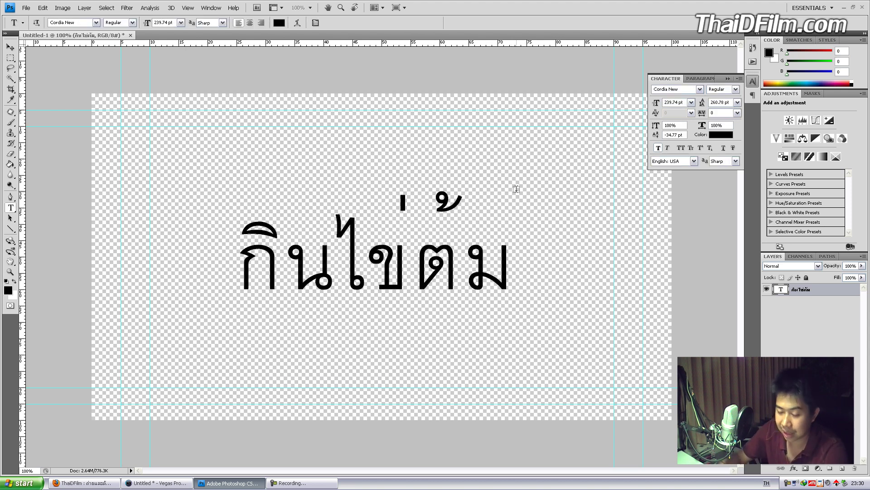
key(v)
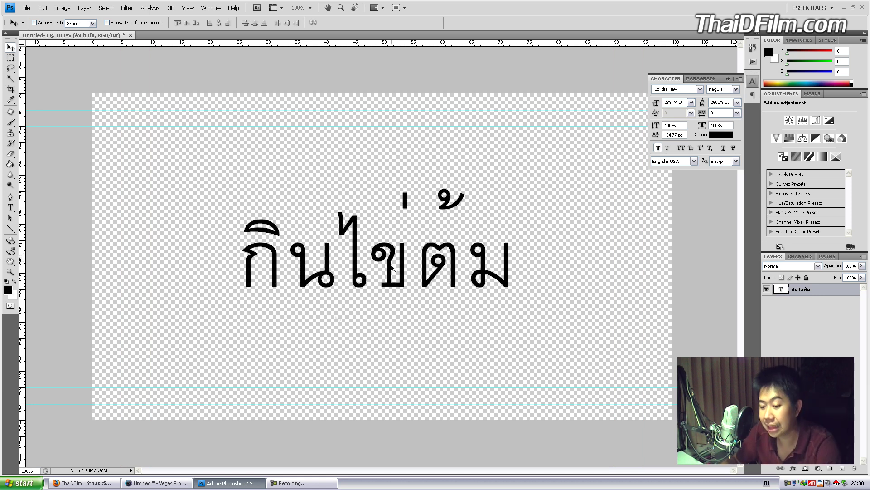
click(159, 482)
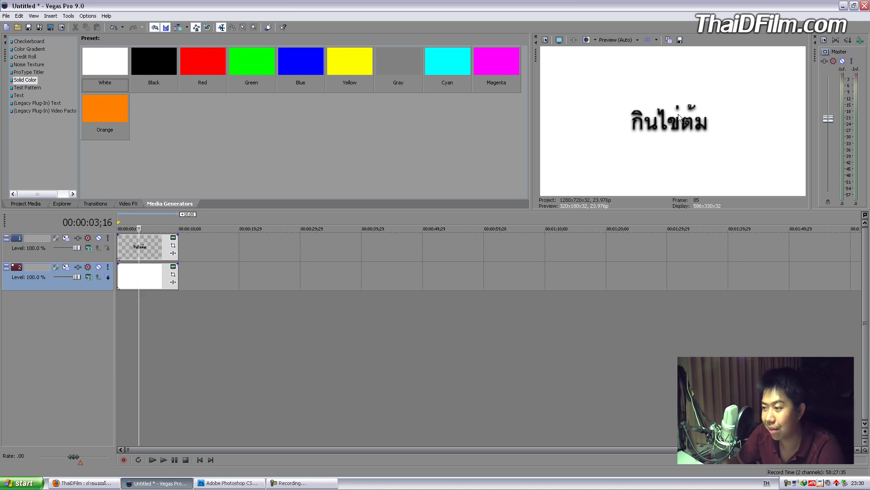
Step: Put the playhead at 00:00:05;07 on track 1, then return to the Photoshop title
click(149, 249)
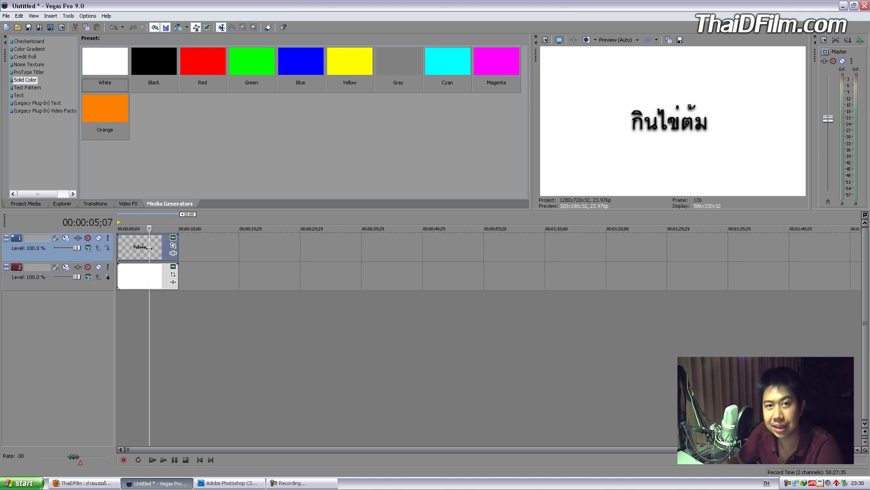
key(alt+Tab)
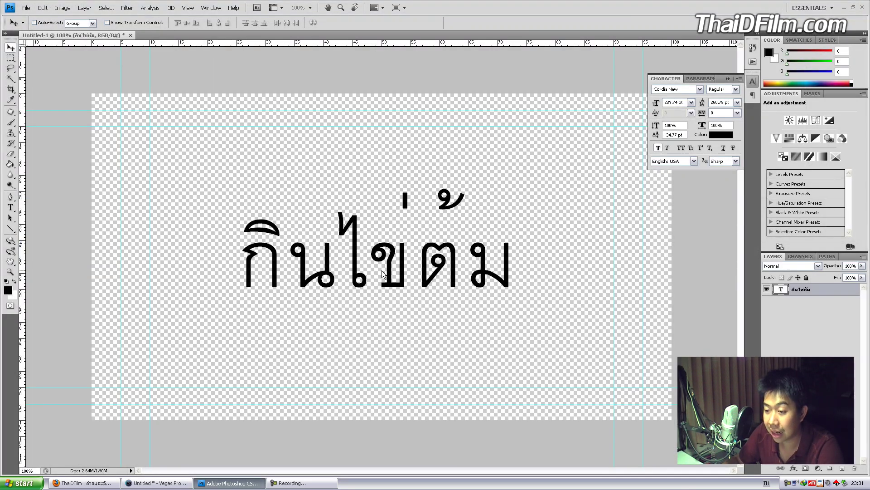
Step: Select the ่ tone mark in กินไข่ต้ม and lower its baseline shift two steps
click(10, 207)
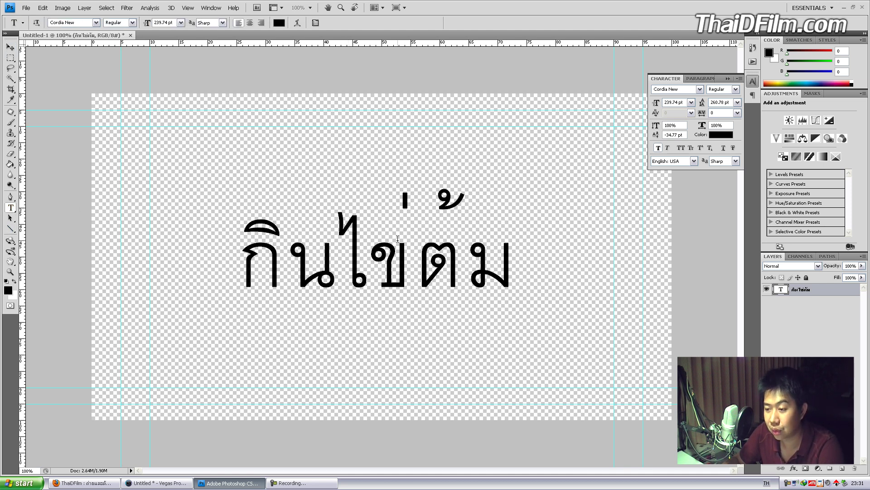
click(429, 245)
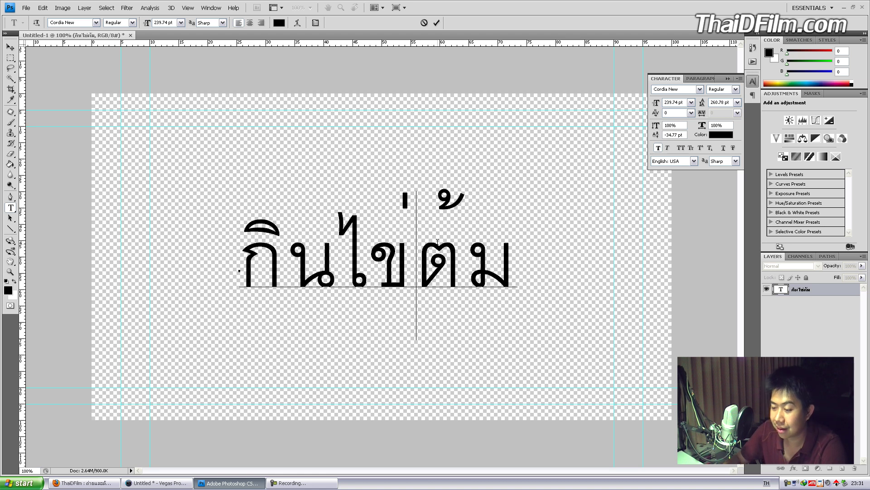
key(Left)
key(Left)
key(Left)
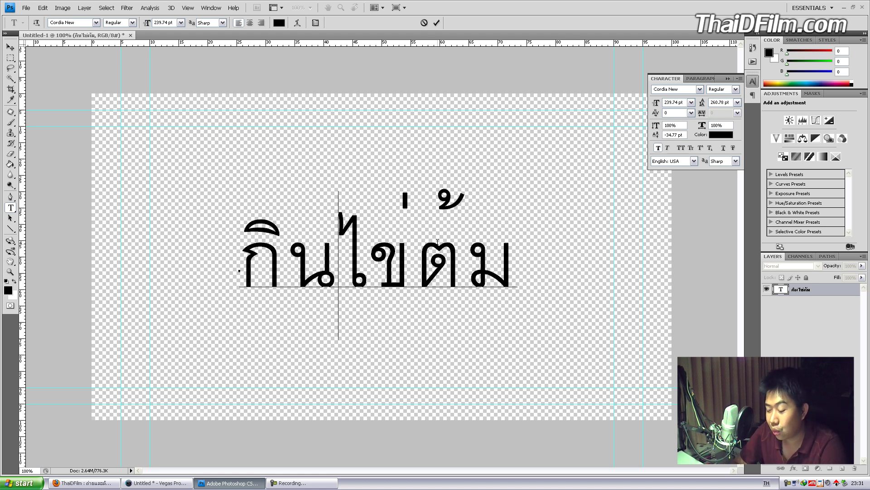
key(Left)
key(Left)
key(Right)
key(Right)
key(Right)
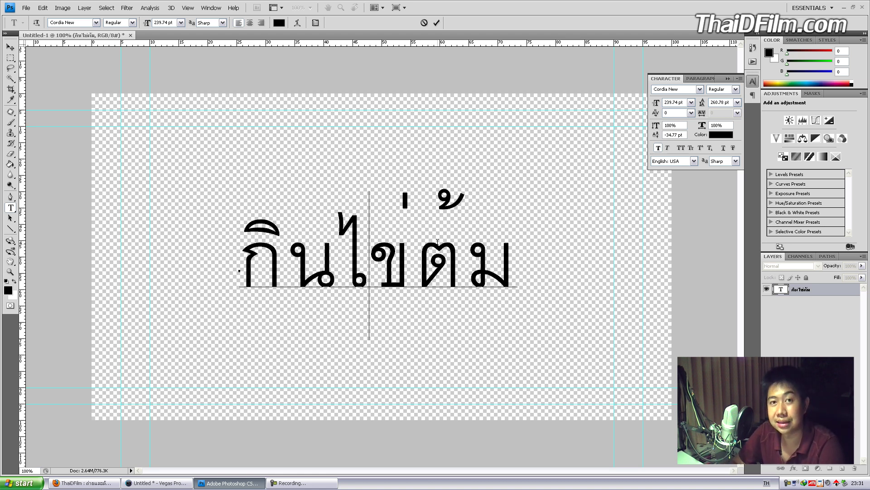
key(Right)
key(Right)
key(Right)
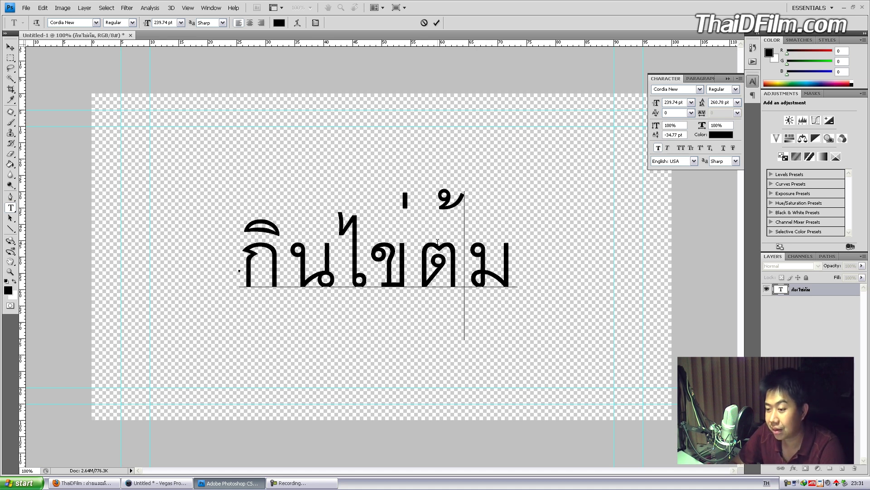
key(Left)
key(Right)
key(Left)
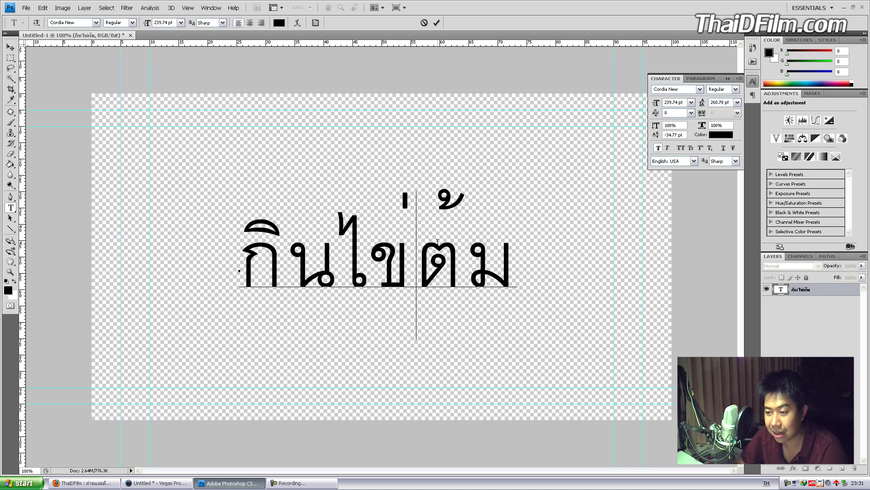
key(shift+Left)
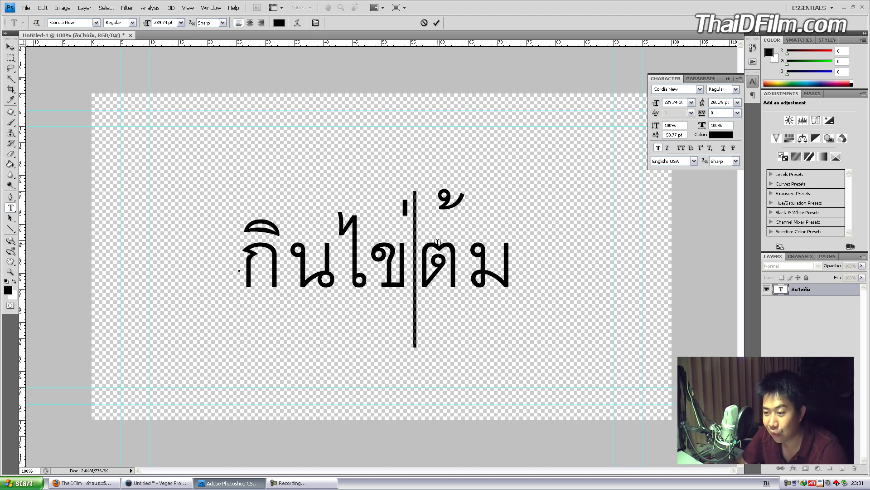
key(alt+shift+Down)
key(alt+shift+Down)
key(alt+shift+Down)
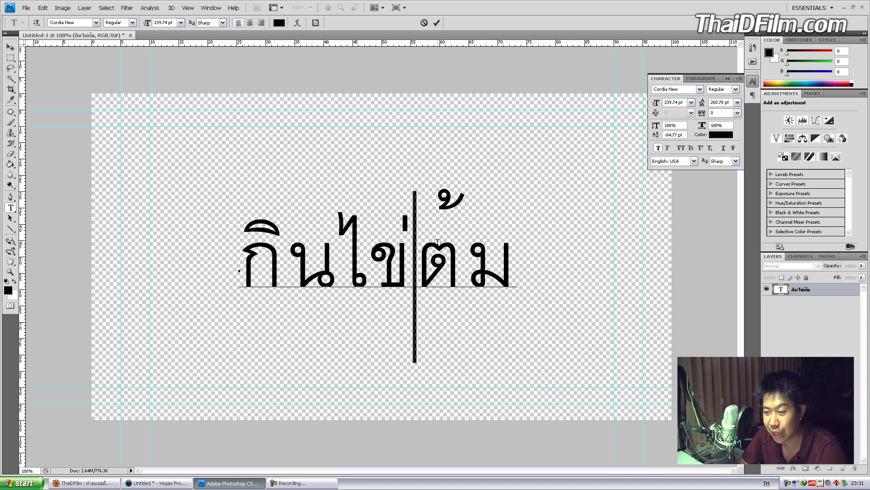
key(alt+shift+Down)
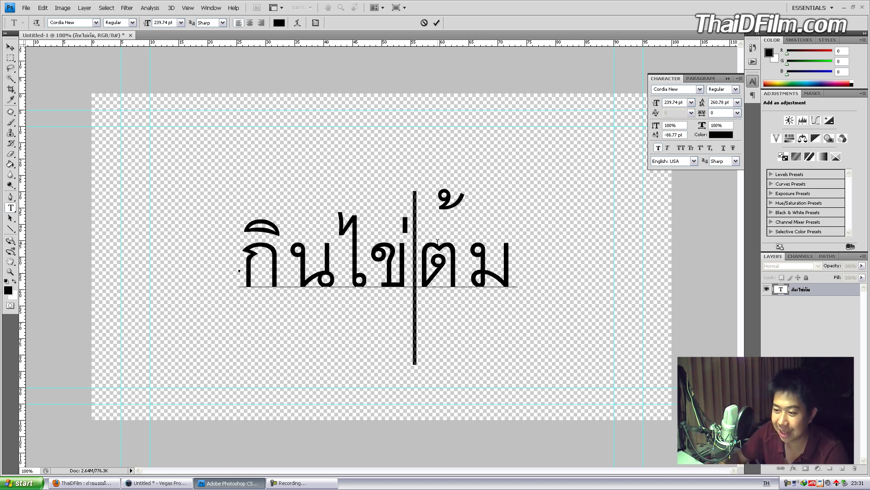
Step: Lower the ้ tone mark over ต two steps, commit the text, and bring up Save As
click(474, 246)
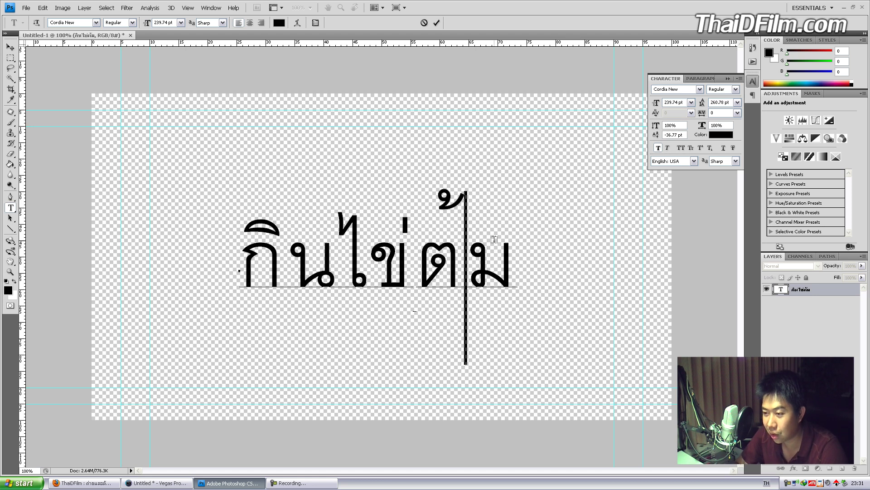
key(alt+shift+Down)
key(alt+shift+Down)
key(alt+shift+Down)
key(alt+shift+Down)
key(alt+shift+Down)
key(alt+shift+Down)
key(alt+shift+Down)
key(alt+shift+Down)
key(alt+shift+Down)
key(alt+shift+Down)
key(alt+shift+Down)
key(alt+shift+Down)
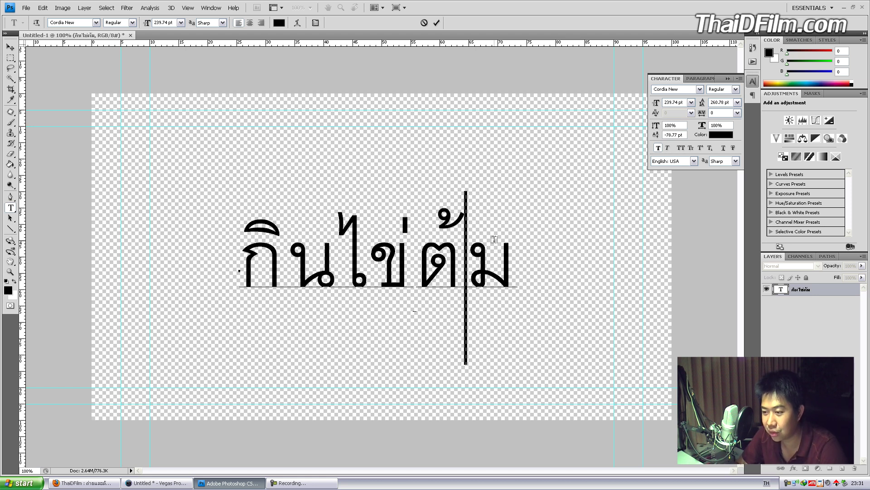
key(alt+shift+Down)
key(alt+shift+Down)
key(alt+shift+Down)
key(alt+shift+Down)
key(alt+shift+Down)
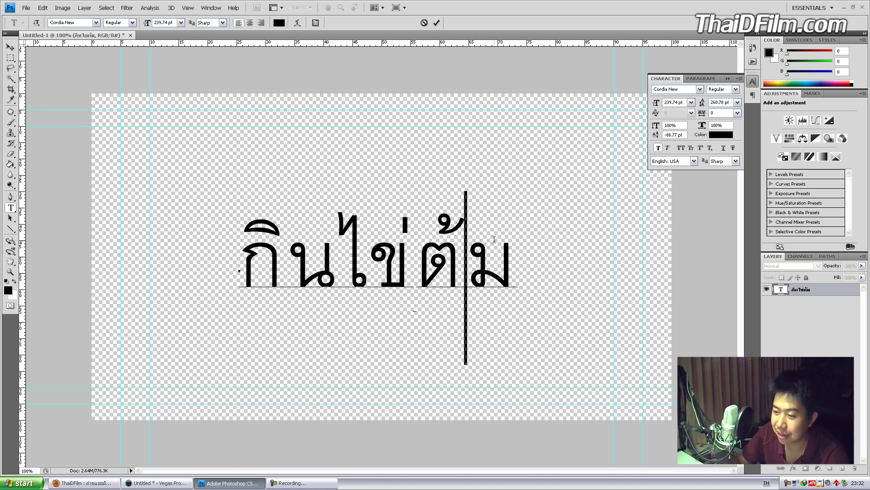
click(436, 22)
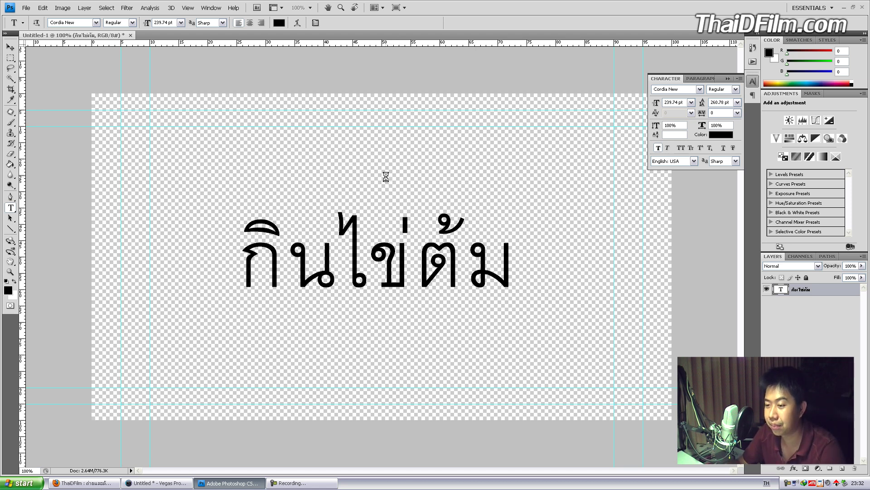
key(ctrl+s)
Step: Save the title to the Desktop as test.psd, then switch to Vegas Pro
click(332, 136)
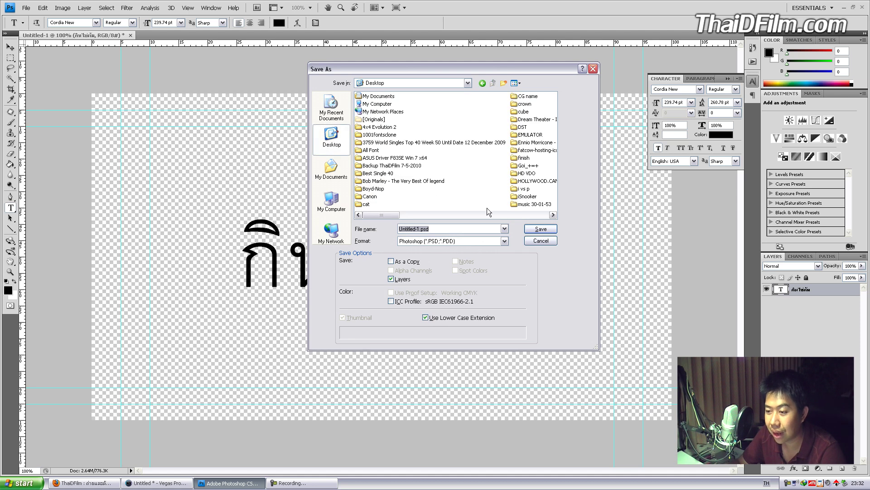
click(418, 229)
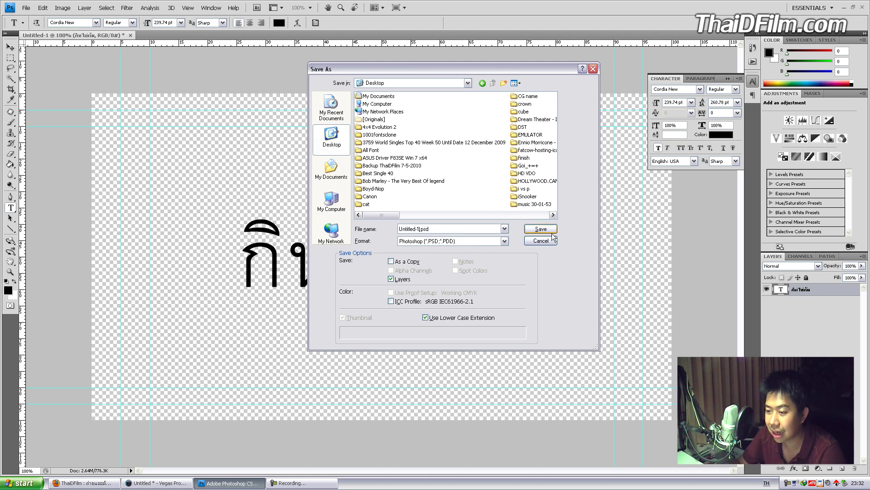
drag(418, 229, 376, 229)
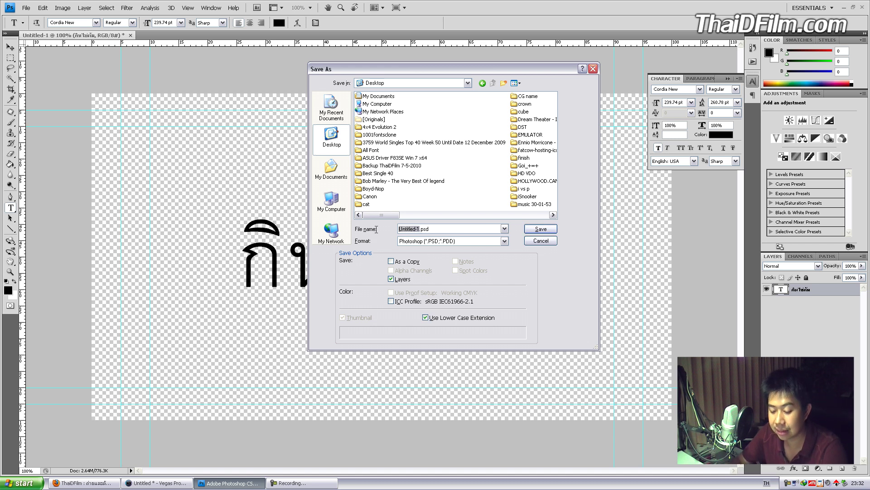
text(ะพะ)
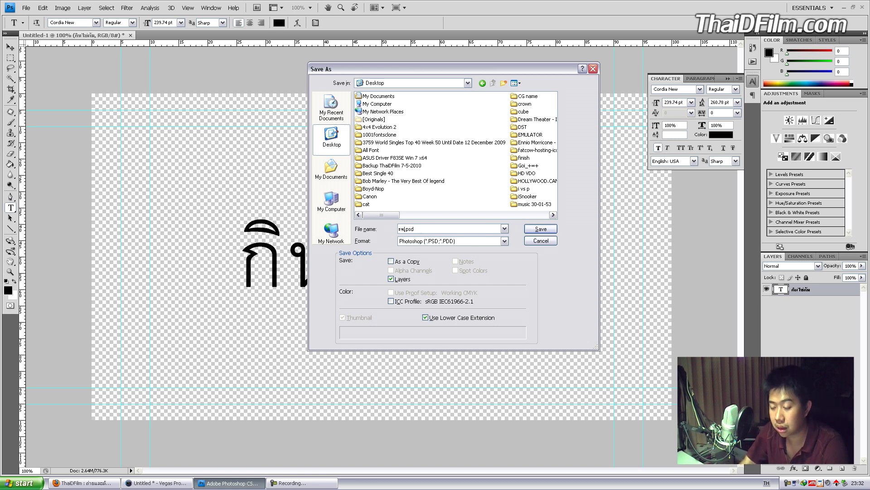
key(BackSpace)
key(BackSpace)
key(BackSpace)
key(alt+shift)
text(test)
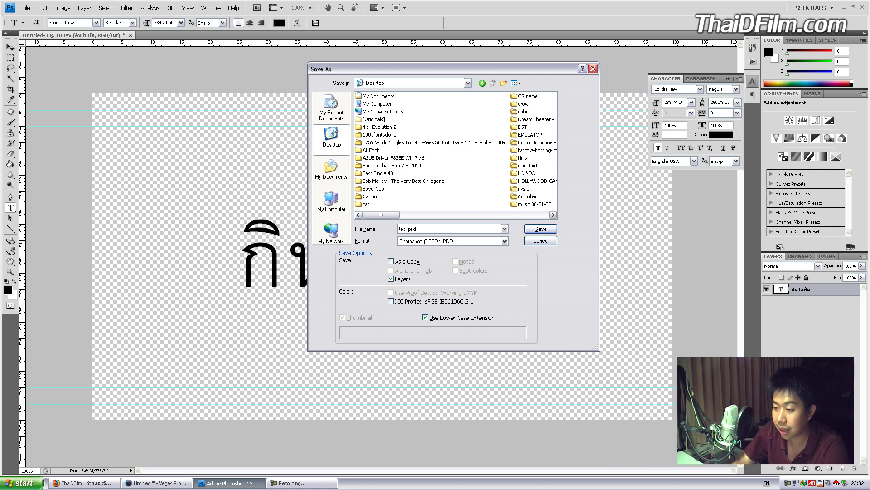
key(Return)
key(Return)
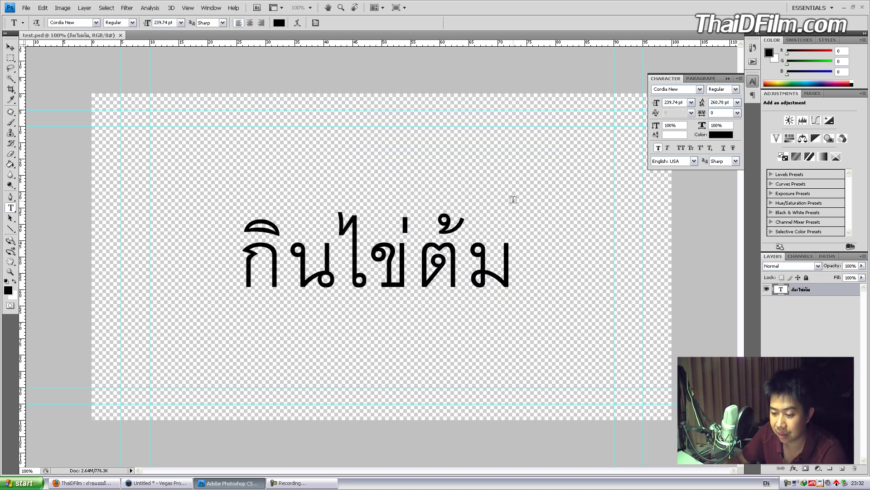
click(176, 481)
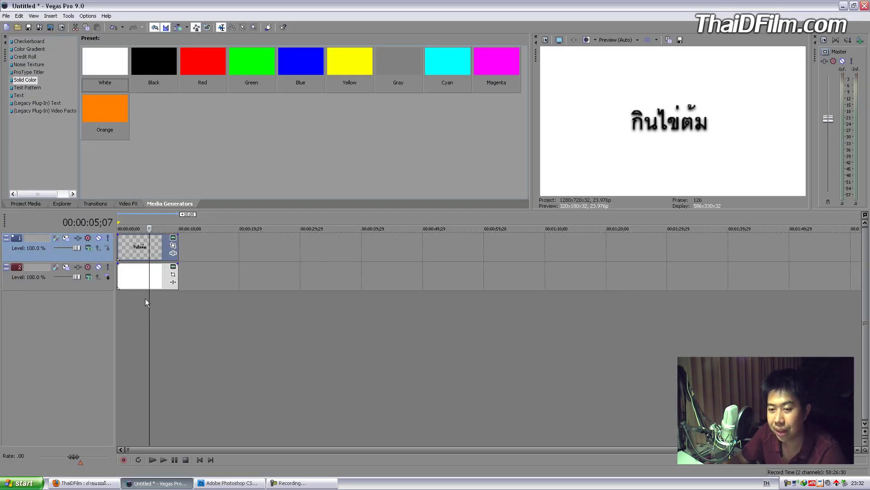
Step: Browse the Desktop folder in Vegas's Explorer panel to look for test.psd
click(28, 203)
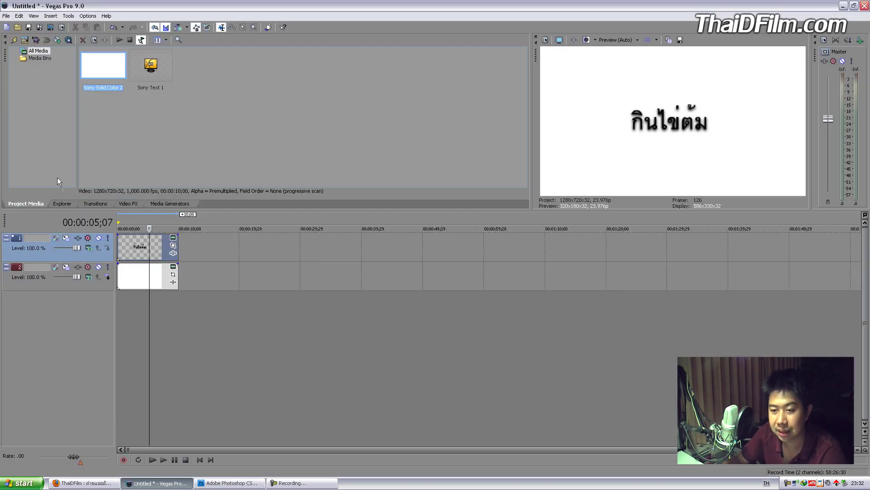
click(64, 204)
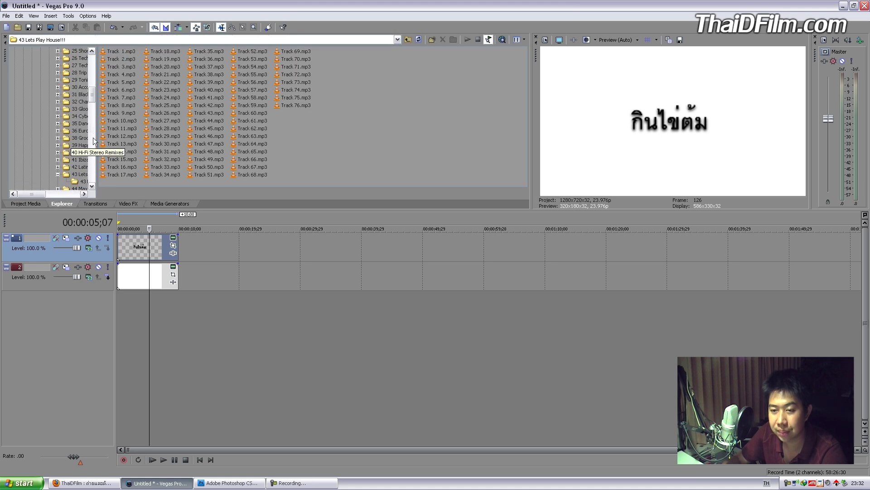
click(29, 51)
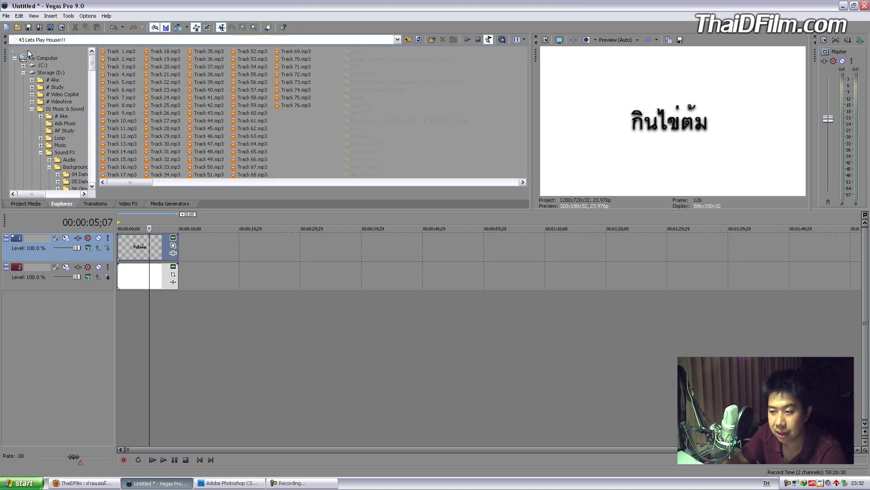
scroll(307, 160, down, 5)
scroll(307, 160, down, 5)
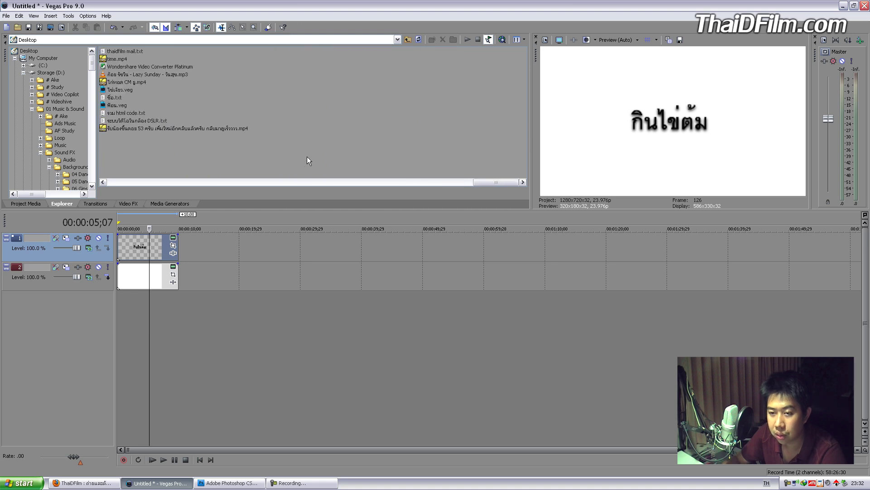
scroll(307, 160, up, 3)
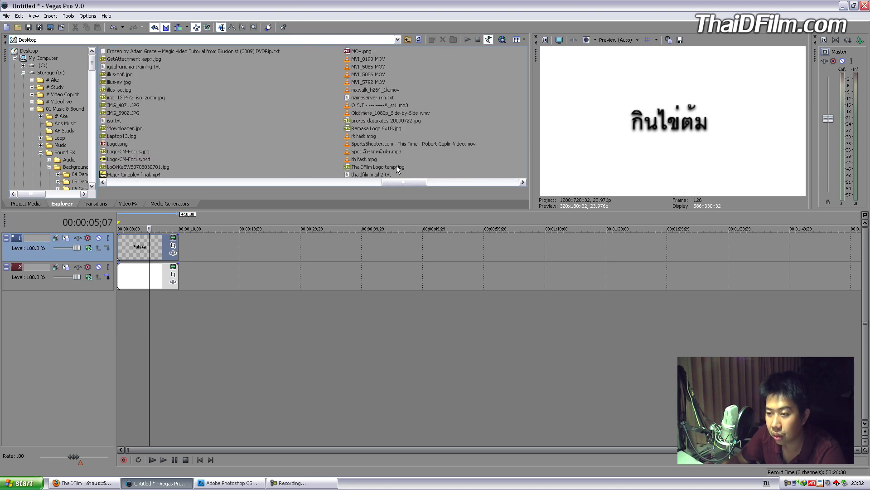
scroll(396, 168, down, 1)
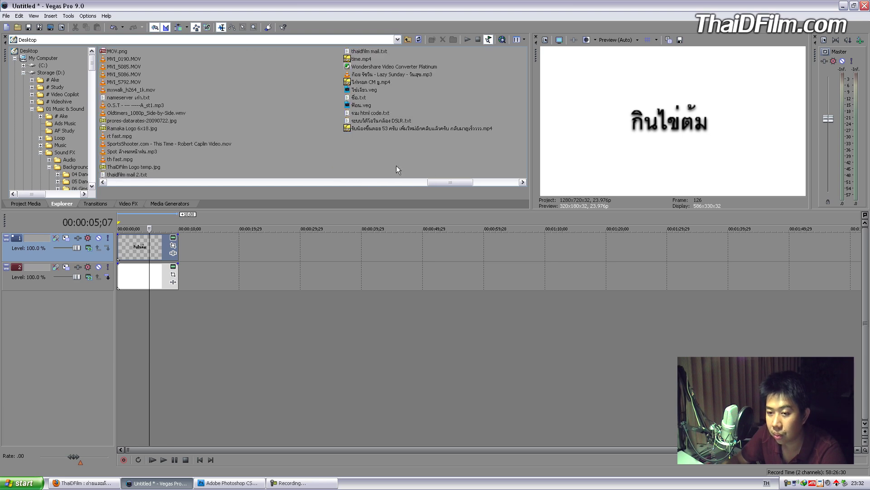
scroll(396, 166, up, 1)
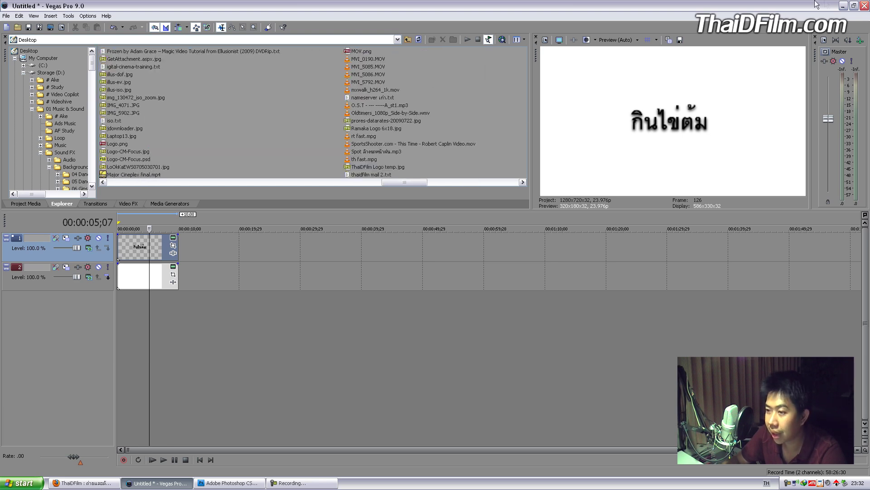
Step: Minimize Vegas and Photoshop, then drag test.psd from the desktop onto track 1
click(845, 7)
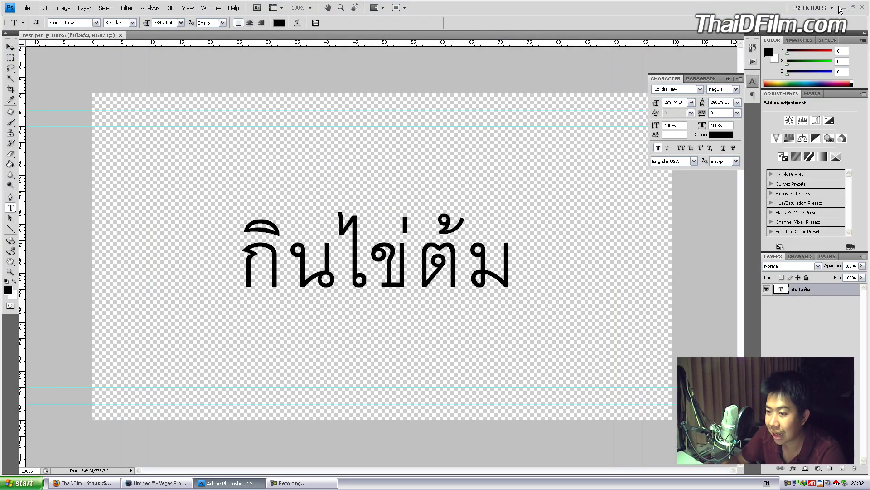
click(844, 9)
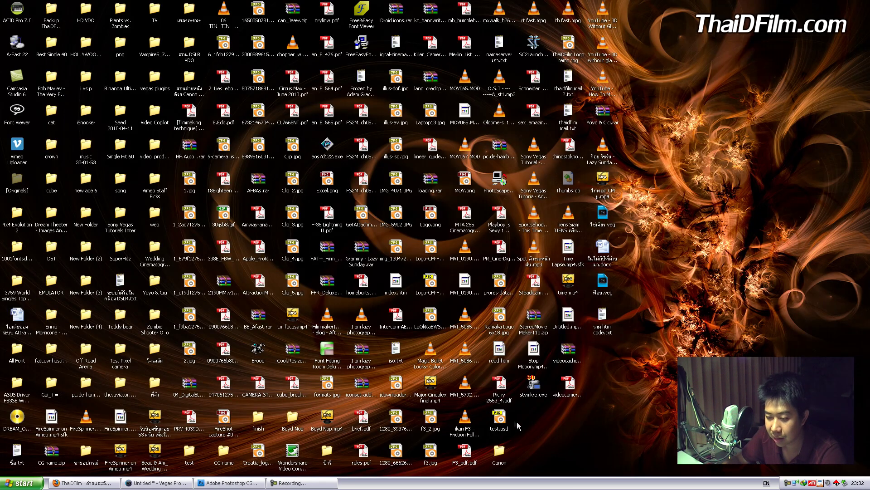
mouse_move(499, 418)
mouse_down()
mouse_move(159, 486)
mouse_move(214, 252)
mouse_up()
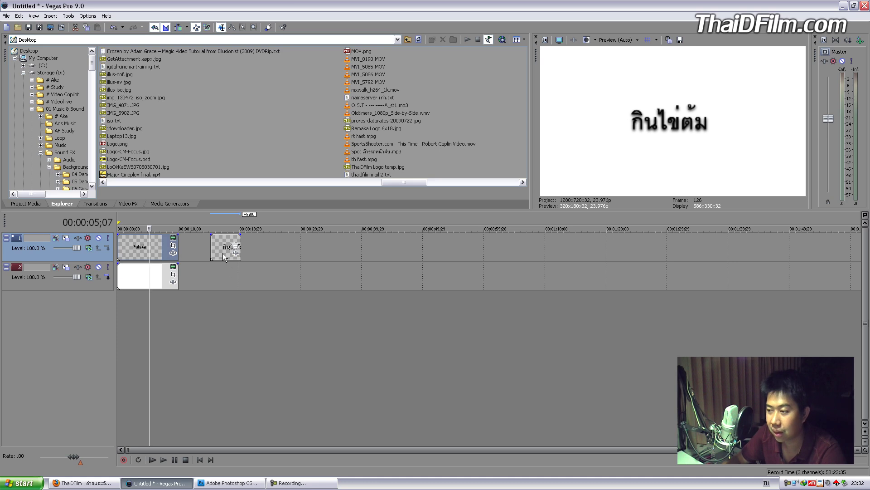
Step: Extend the white background event on track 2 further to the right
click(222, 253)
click(228, 278)
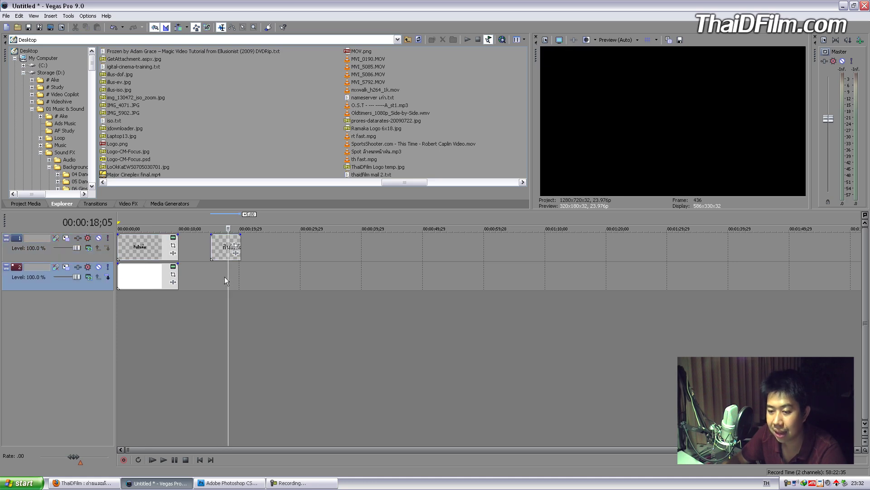
click(222, 276)
drag(178, 272, 251, 270)
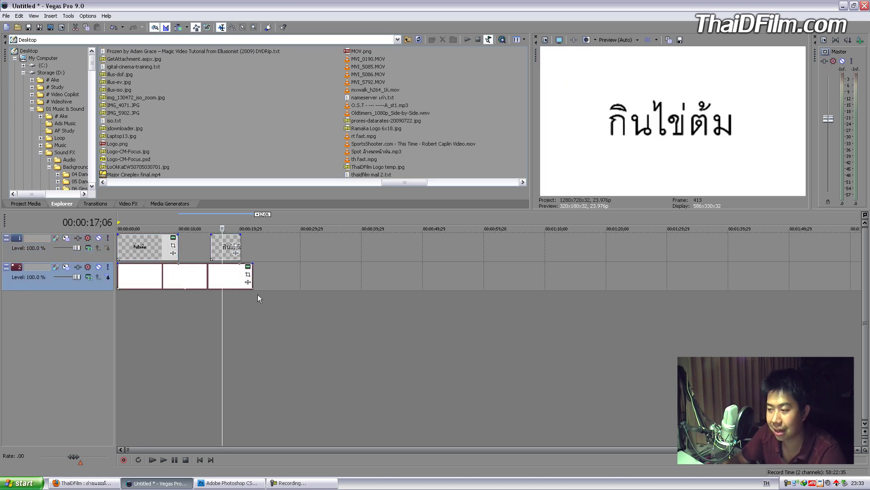
Step: Slide the test.psd event left against the first clip, scrub to check, and return to Photoshop
click(204, 249)
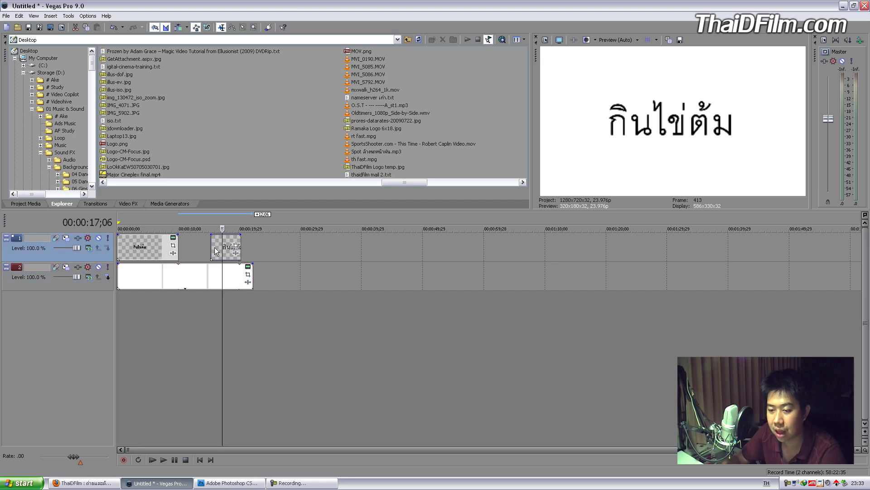
drag(225, 247, 193, 247)
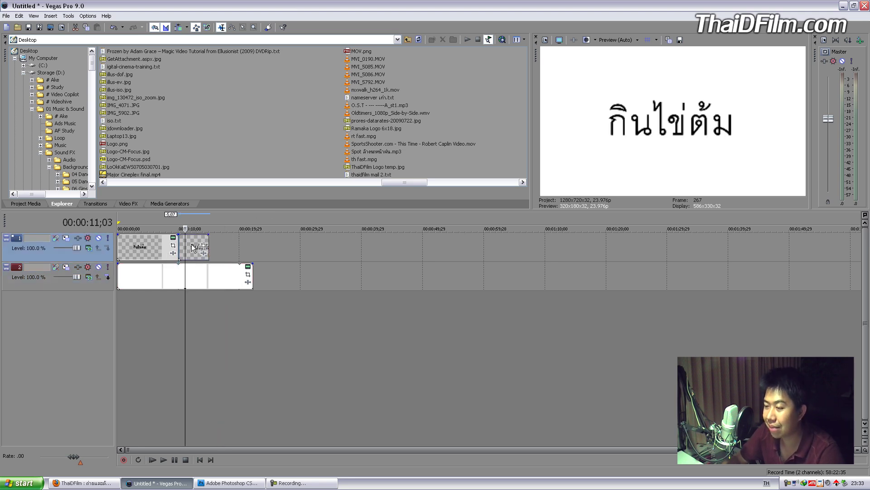
click(149, 246)
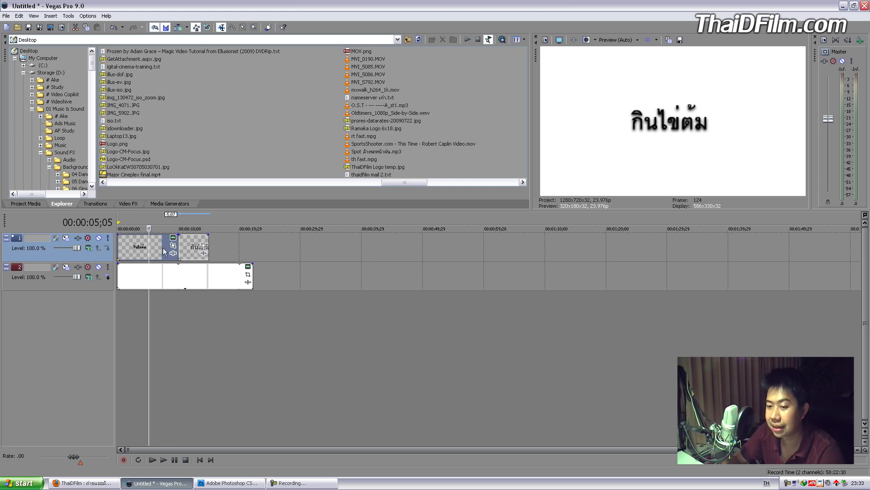
click(189, 249)
click(137, 250)
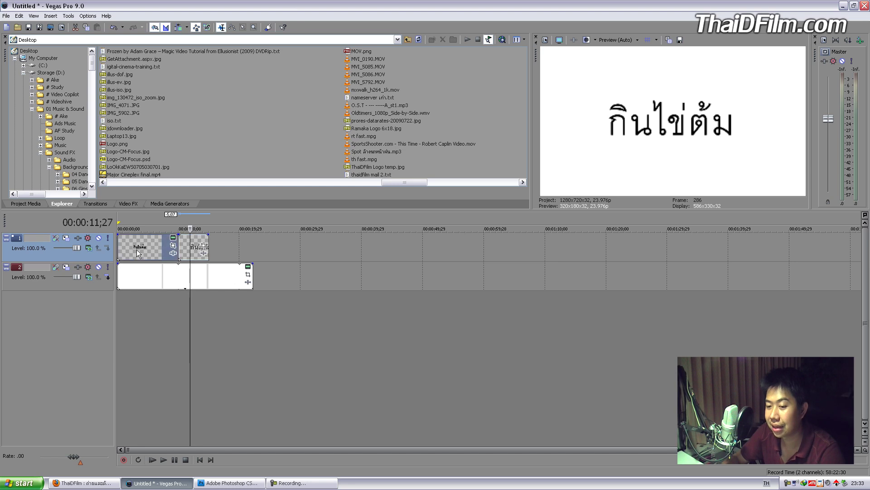
click(191, 248)
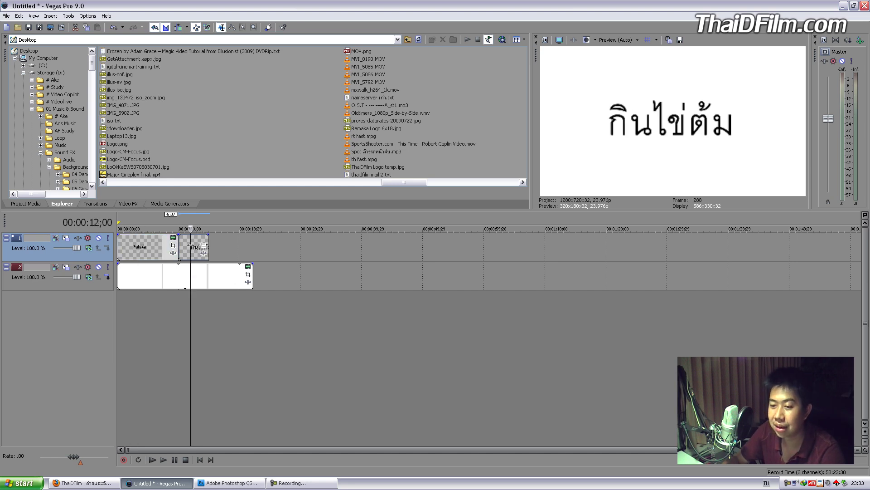
click(194, 249)
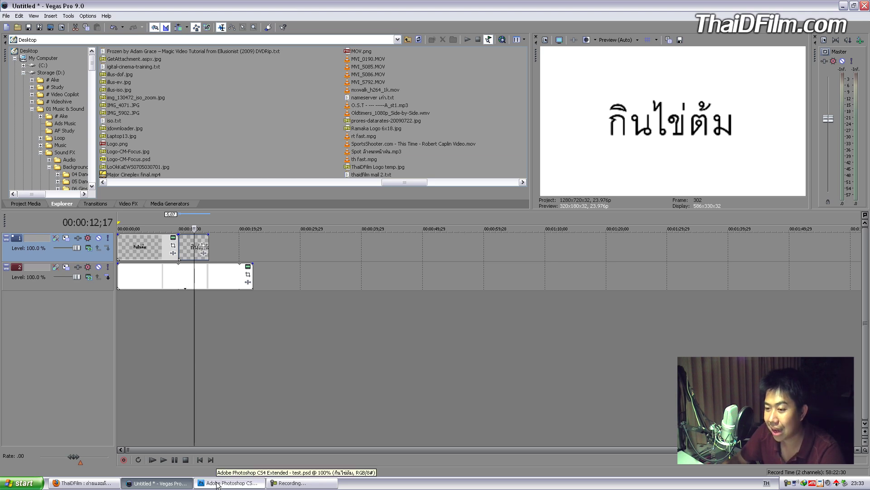
click(241, 483)
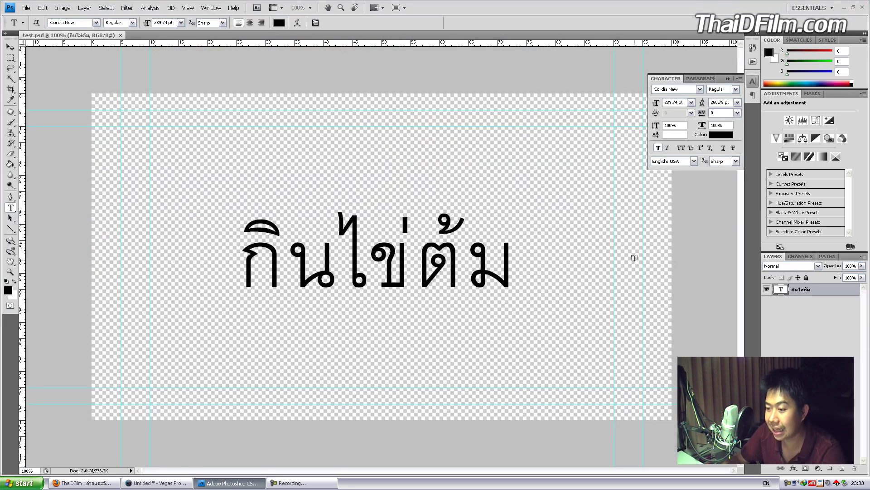
Step: Add a Drop Shadow (75% opacity, spread 50) to the Thai title layer, then return to Vegas
click(506, 259)
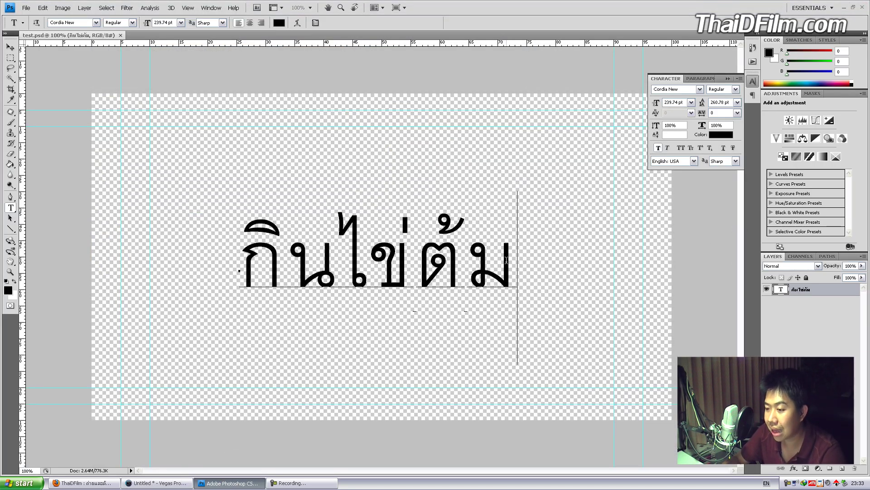
click(435, 23)
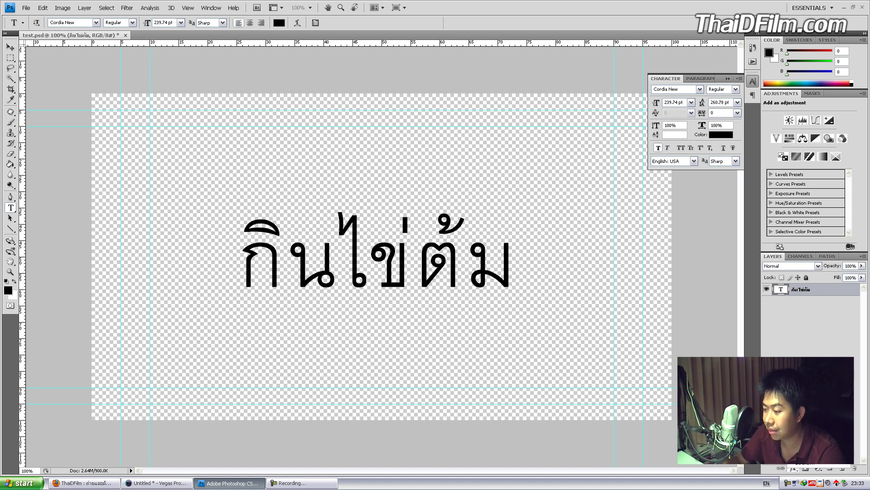
click(792, 468)
click(811, 358)
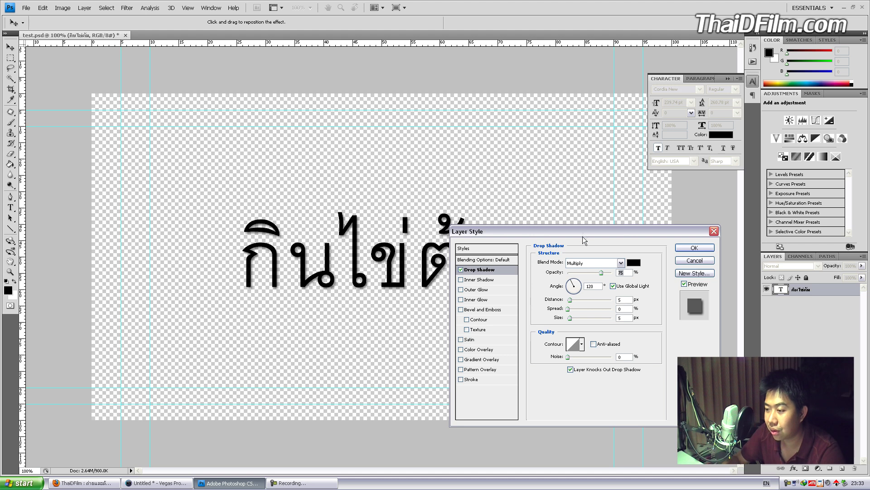
drag(583, 235, 623, 172)
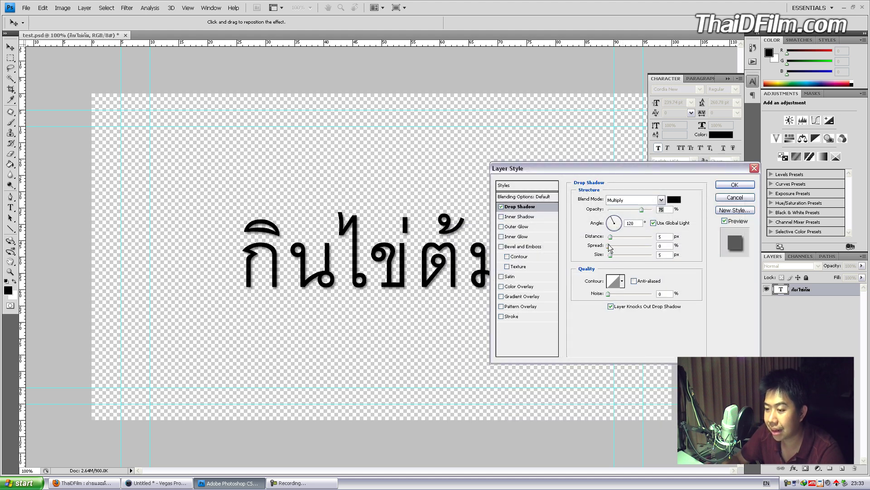
mouse_move(609, 245)
mouse_down()
mouse_move(635, 246)
mouse_move(612, 255)
mouse_up()
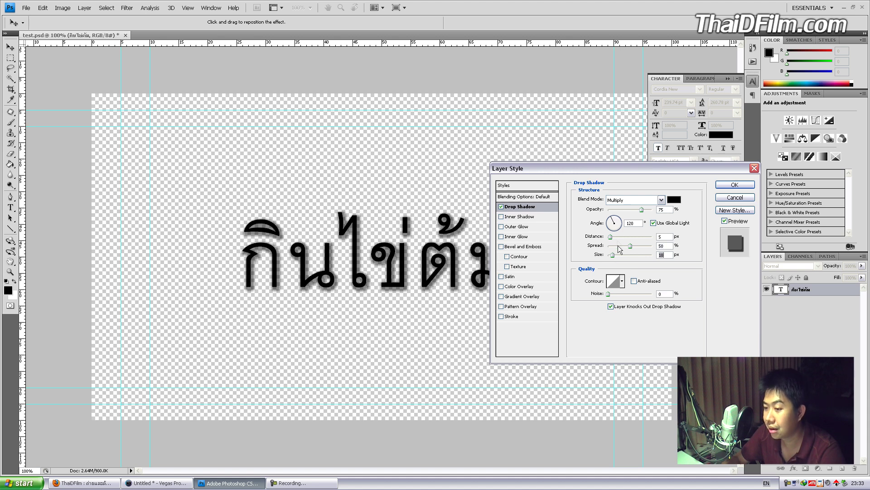
click(732, 185)
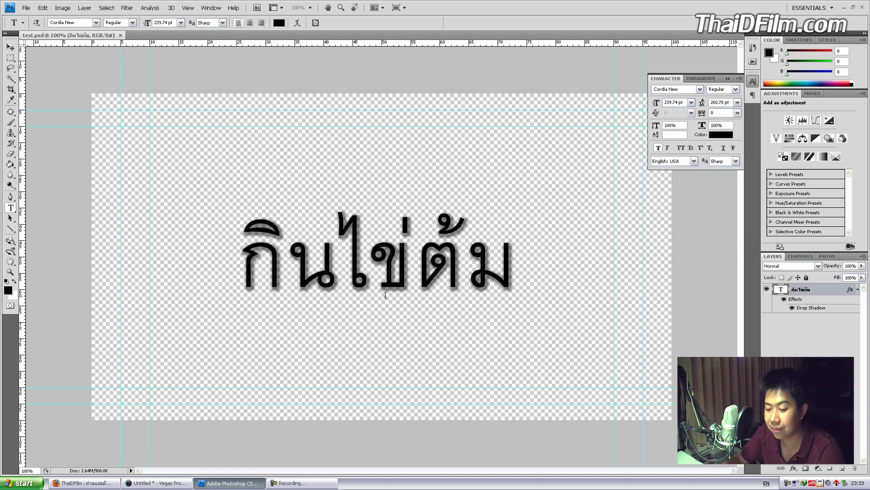
click(159, 484)
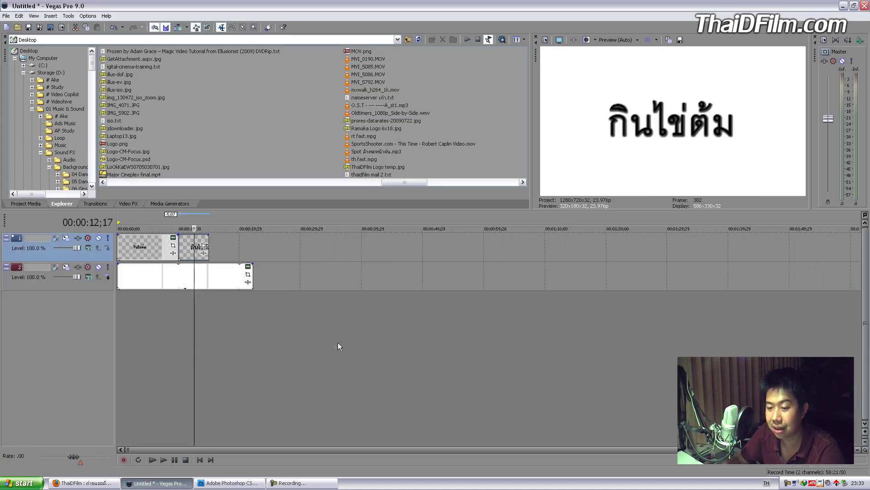
Step: Select track 2's white background events, then switch back to test.psd in Photoshop
click(191, 272)
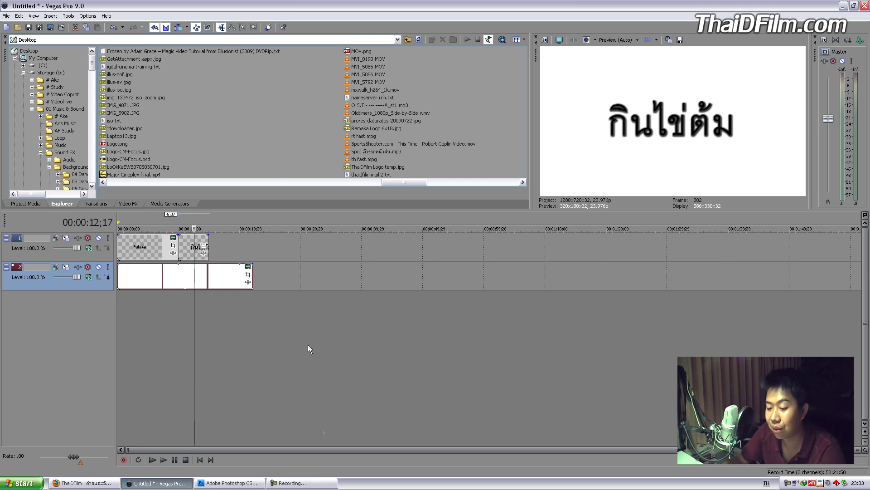
click(236, 484)
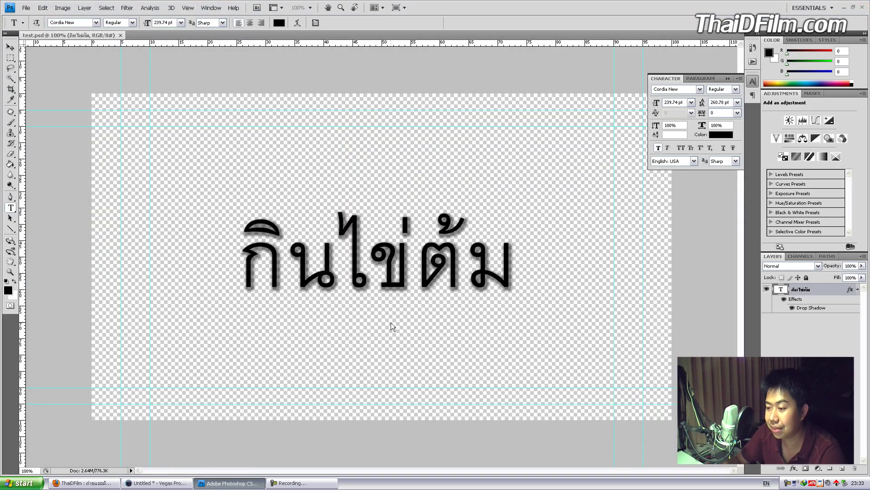
Step: Recolour the whole Thai title dark red (b20000) and commit the text
drag(499, 270, 461, 205)
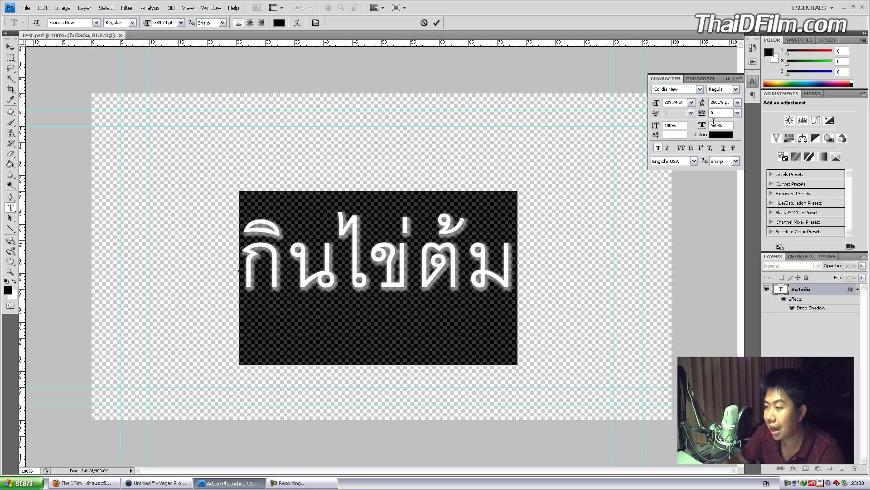
click(716, 135)
click(525, 109)
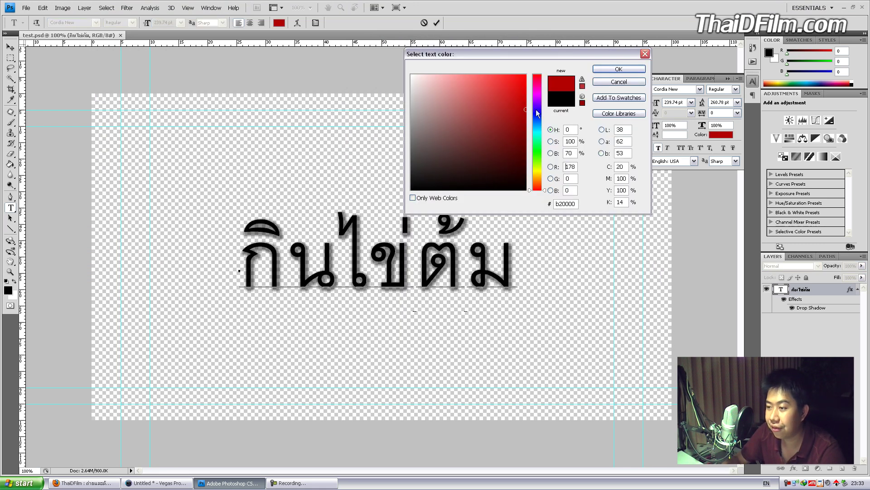
click(607, 72)
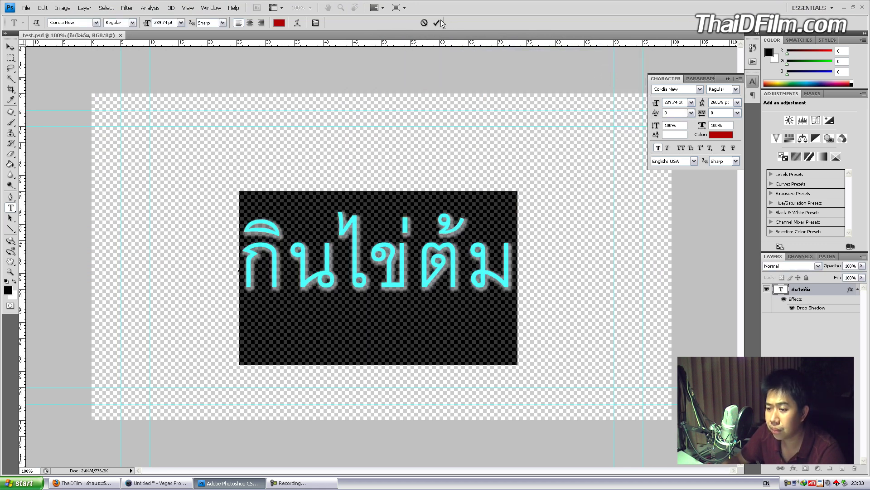
click(437, 23)
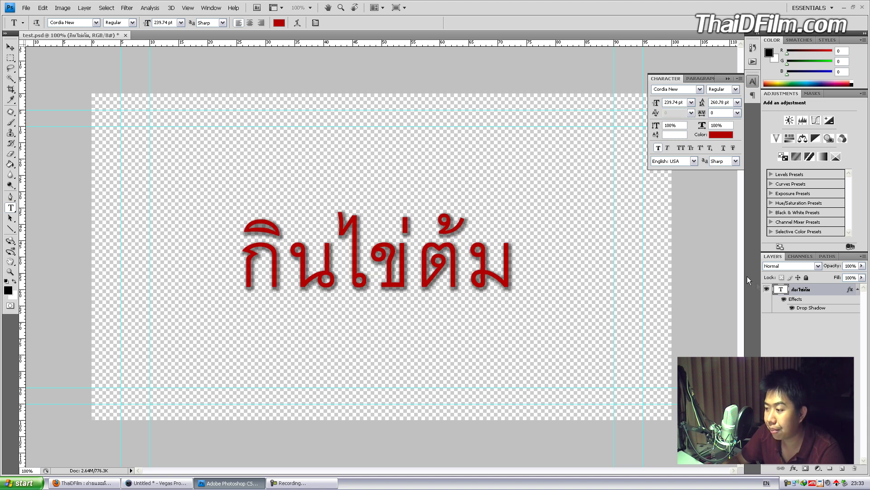
Step: Add Bevel and Emboss to the title layer's style, then return to Vegas
double_click(795, 300)
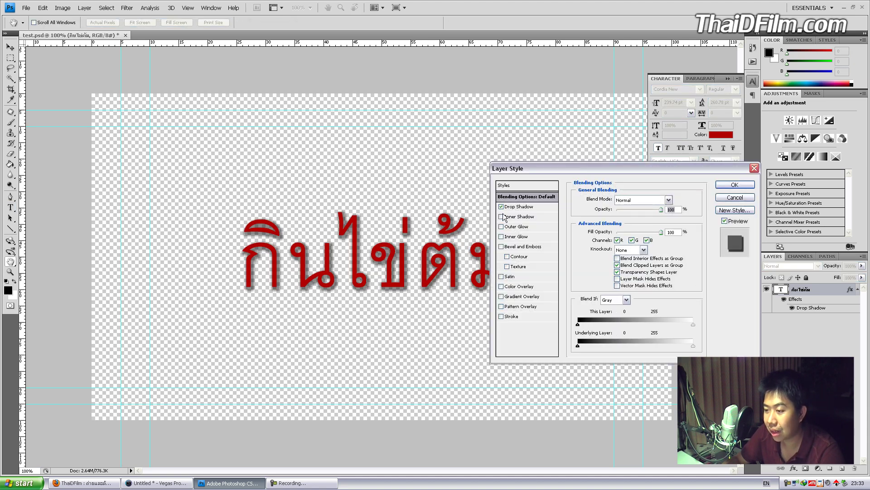
click(502, 246)
click(731, 184)
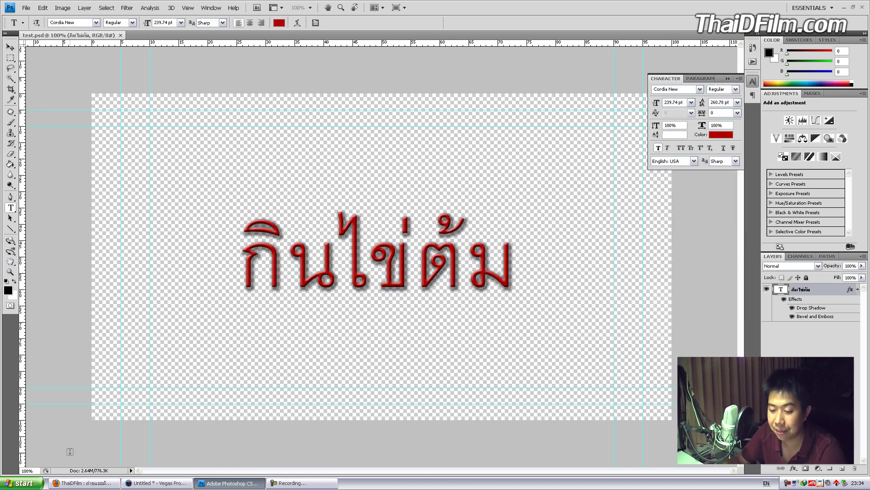
click(158, 482)
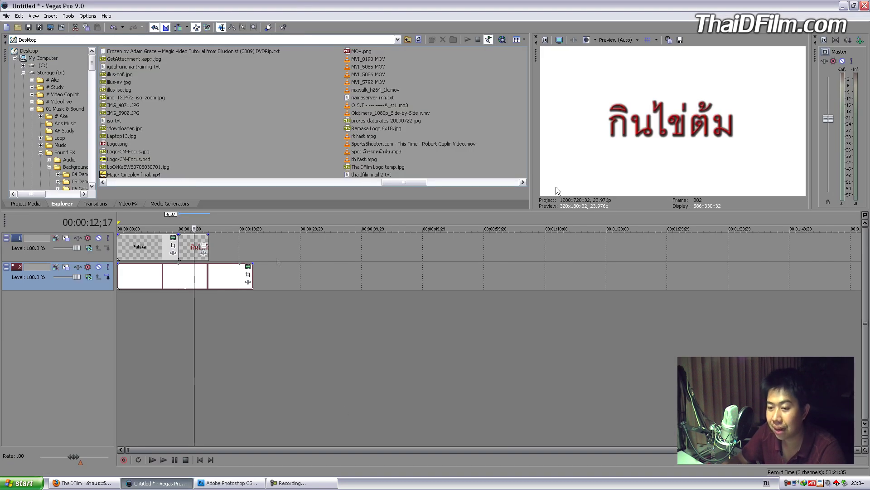
Step: Preview frames at 00:00:11;10, 00:00:12;06 and 00:00:05;21 and the title clip, then return to Photoshop
click(187, 303)
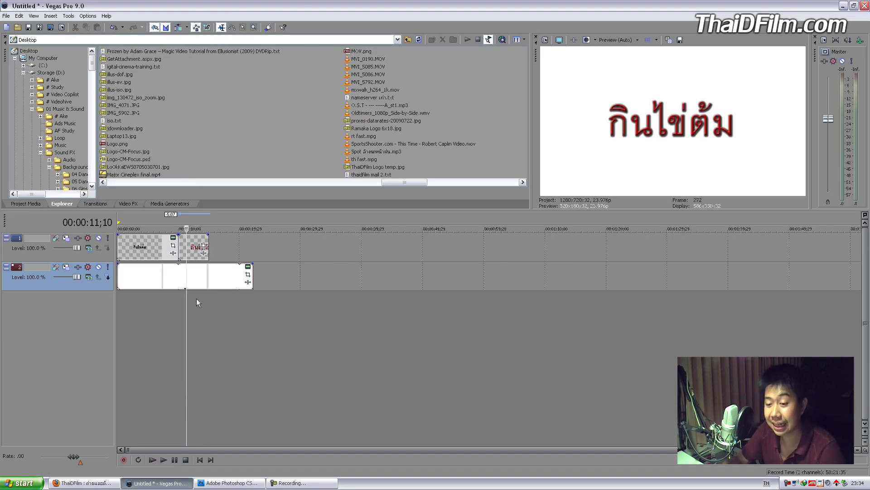
click(192, 307)
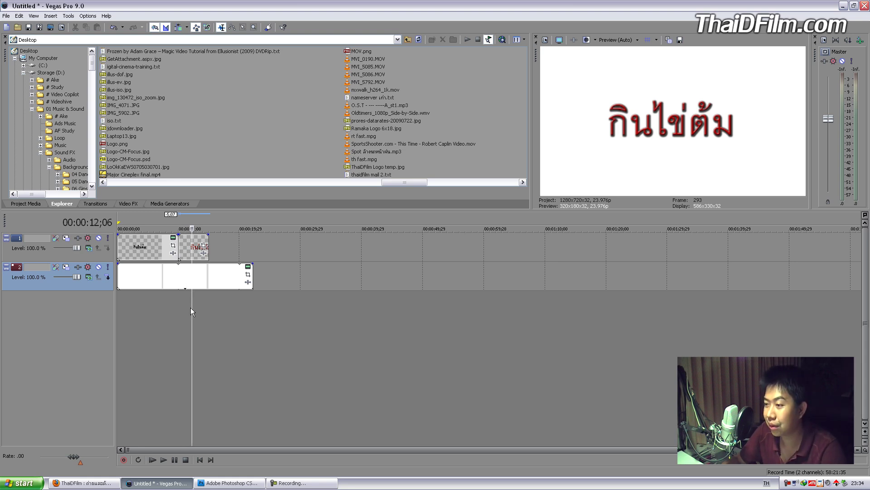
click(142, 248)
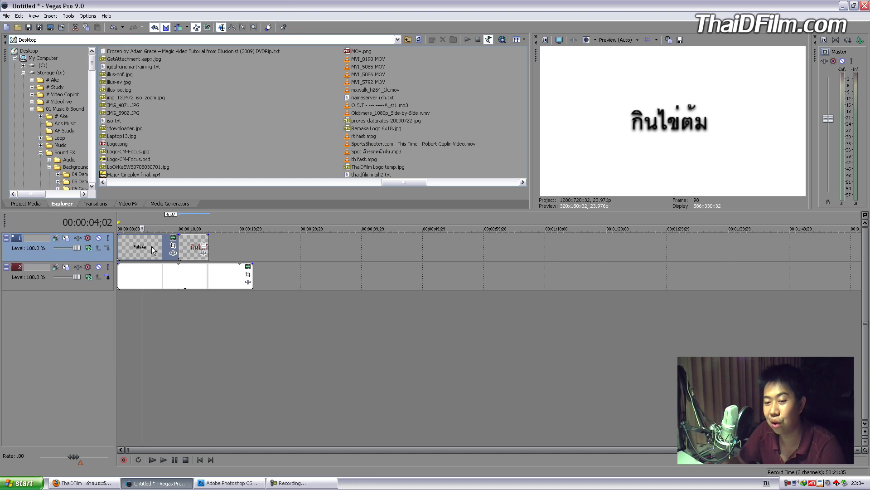
click(151, 245)
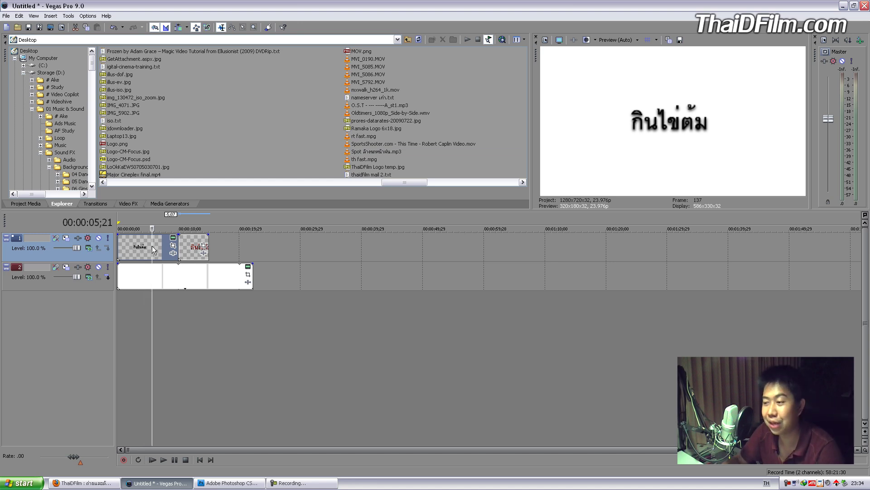
click(190, 247)
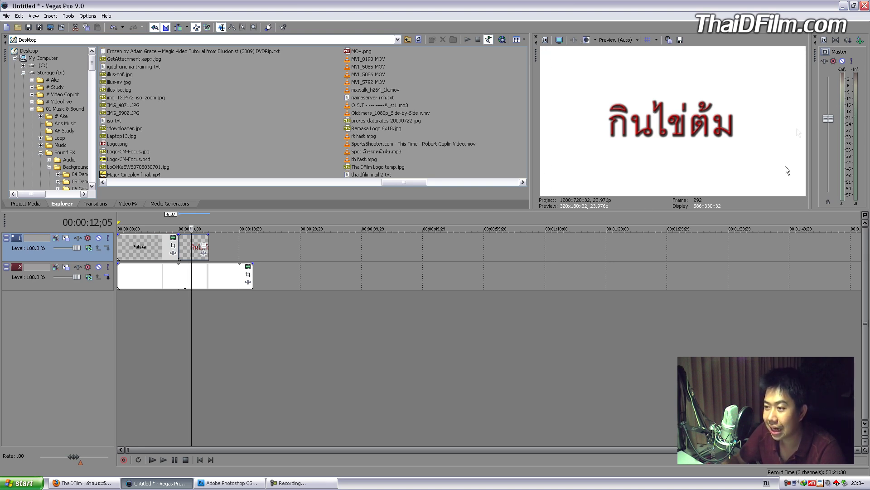
click(226, 483)
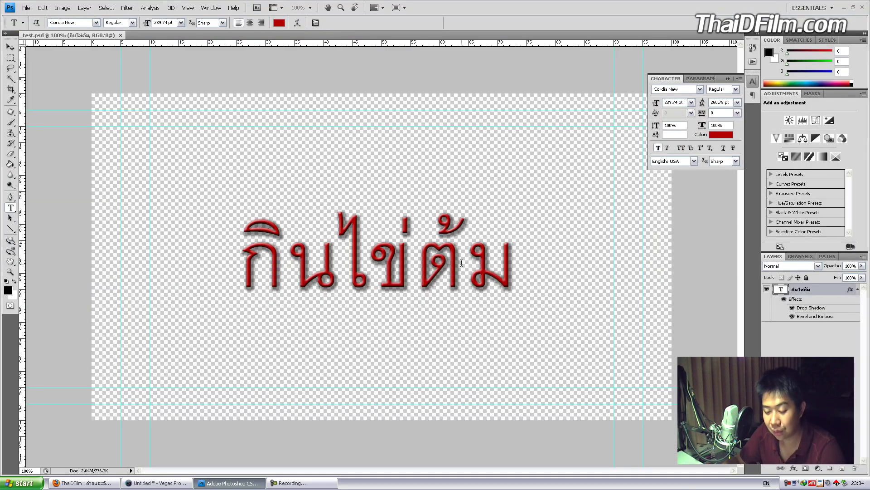
Step: Move the Thai title up-left and scale it to 171.3% in Photoshop, then return to Vegas
key(ctrl+t)
mouse_move(337, 257)
mouse_down()
mouse_move(316, 224)
mouse_move(297, 218)
mouse_up()
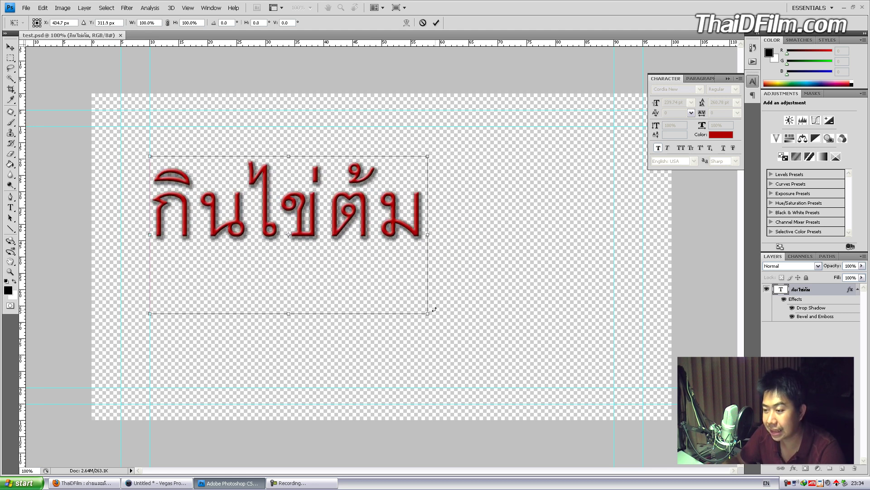
drag(434, 309, 642, 396)
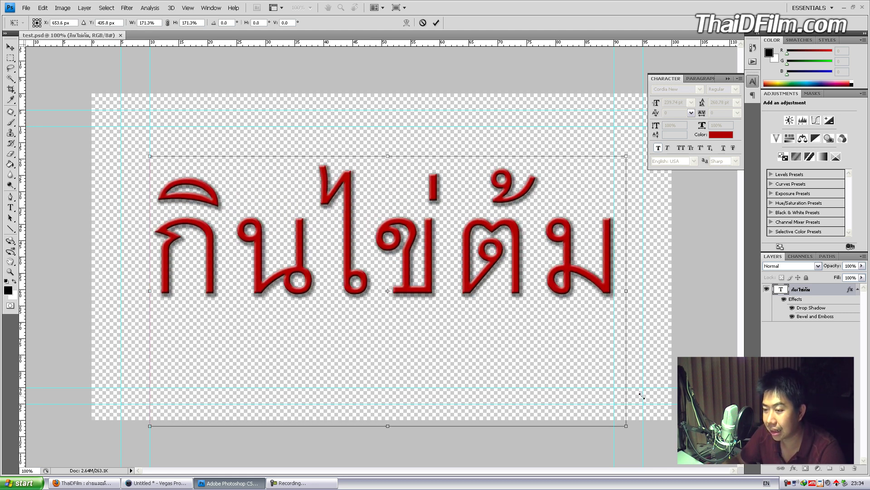
key(Return)
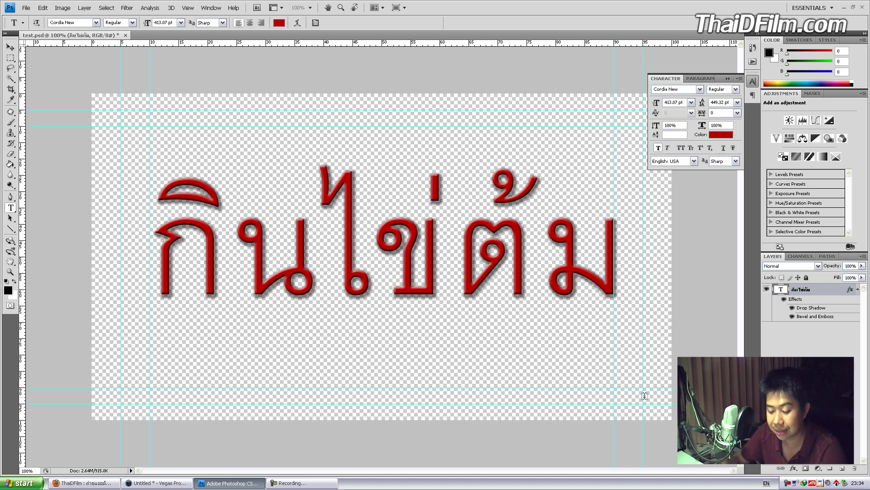
click(158, 483)
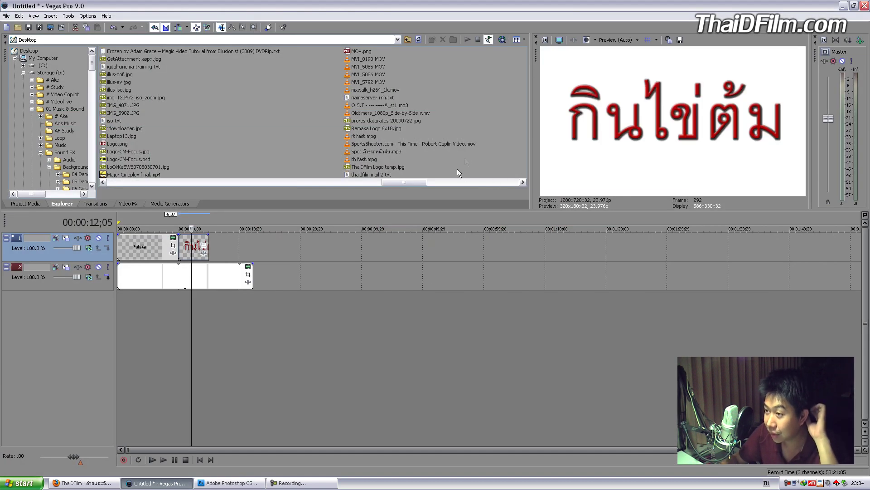
click(647, 39)
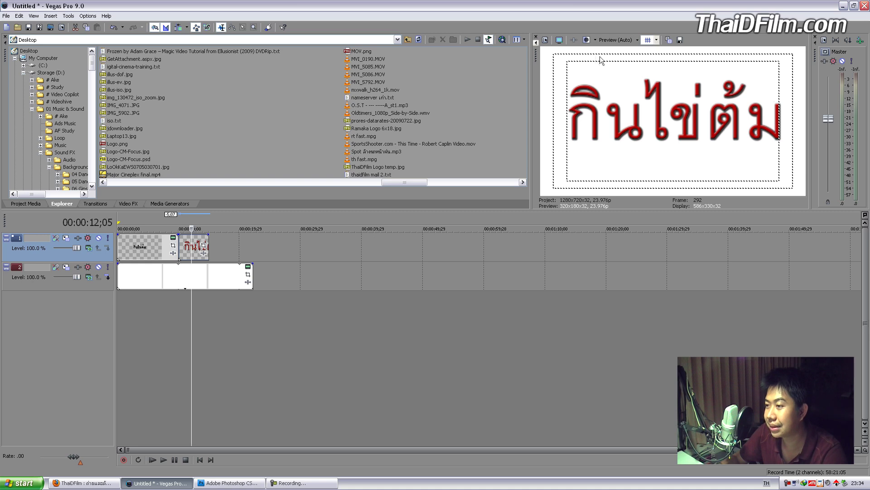
click(648, 40)
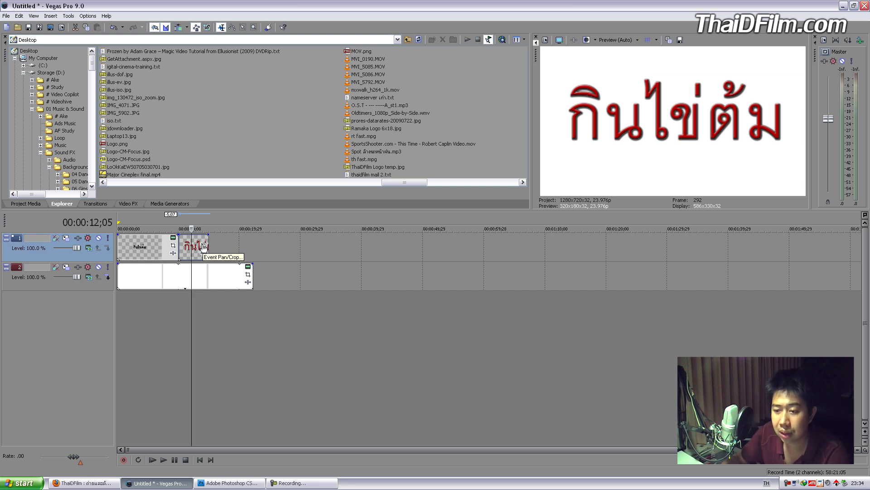
Step: Open Event Pan/Crop for the test.psd title event and zoom its workspace out to 36.3%
click(203, 247)
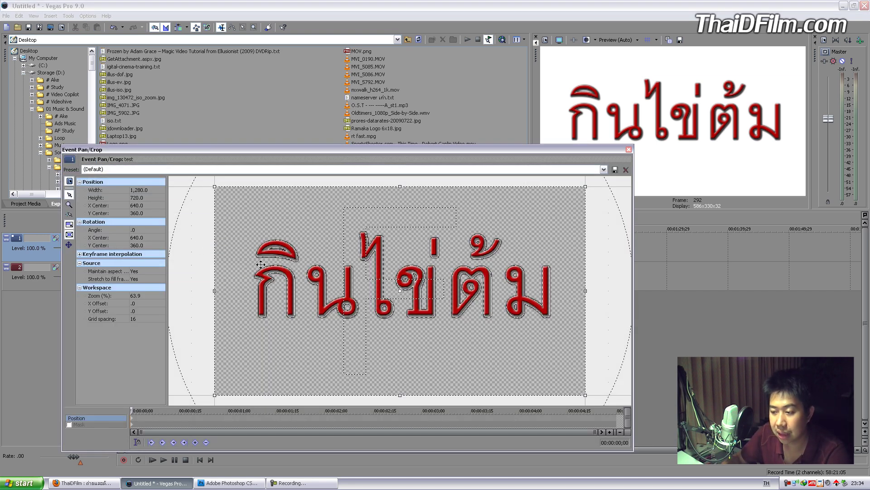
click(629, 149)
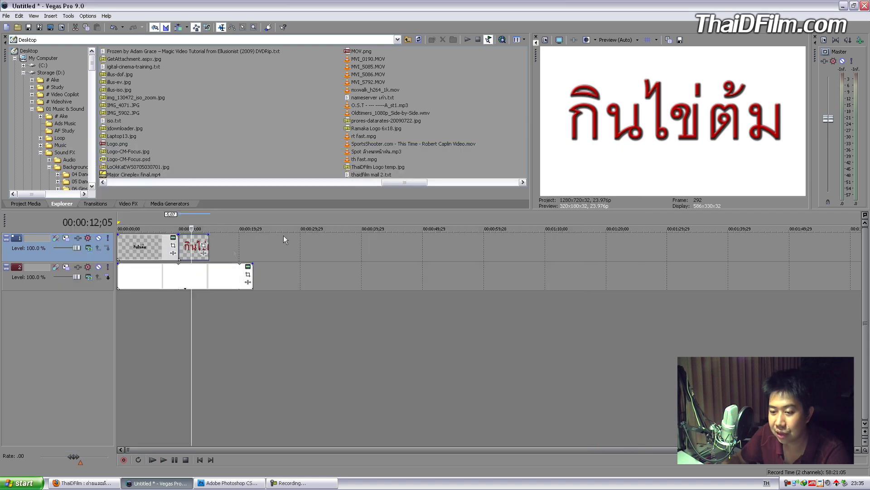
click(204, 246)
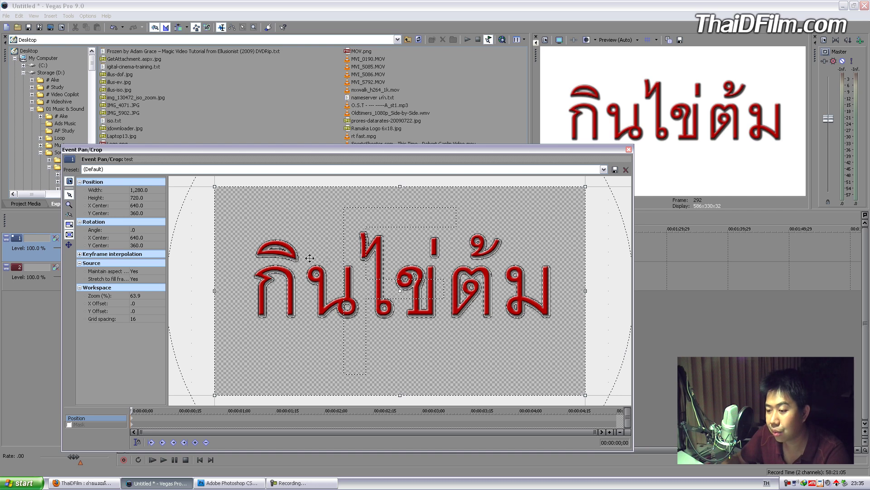
scroll(327, 261, down, 1)
scroll(327, 261, down, 4)
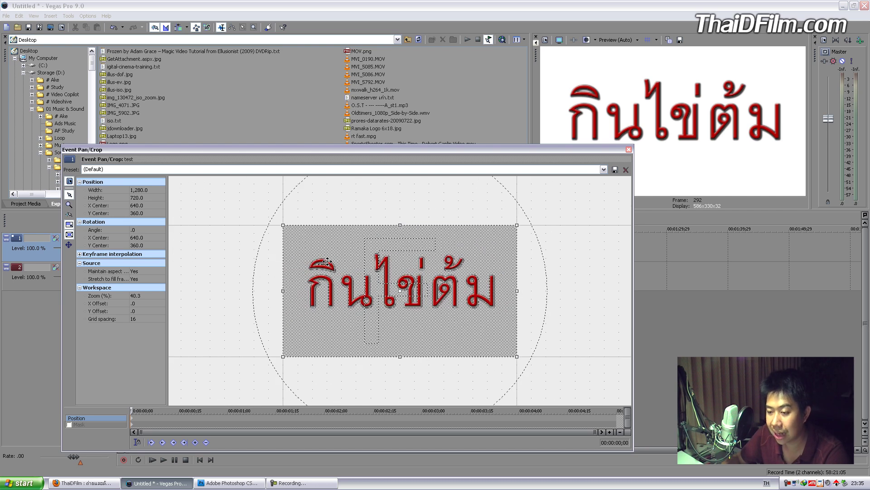
scroll(327, 262, down, 1)
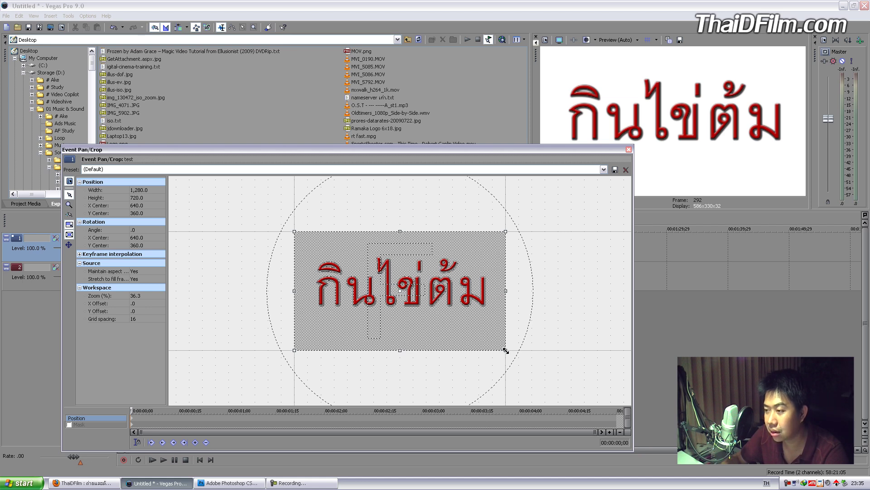
Step: Try enlarging and tilting the crop frame, restore 0° rotation, then shrink it to 530.9×298.6
drag(505, 350, 544, 378)
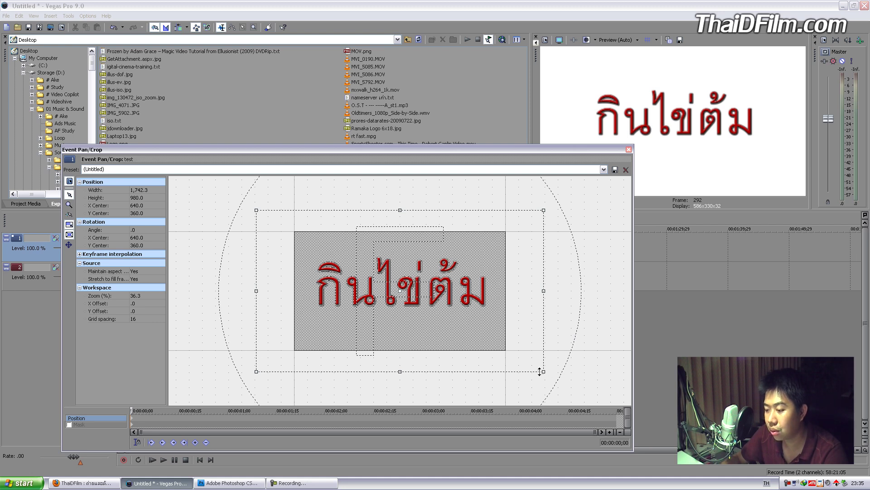
drag(546, 375, 560, 312)
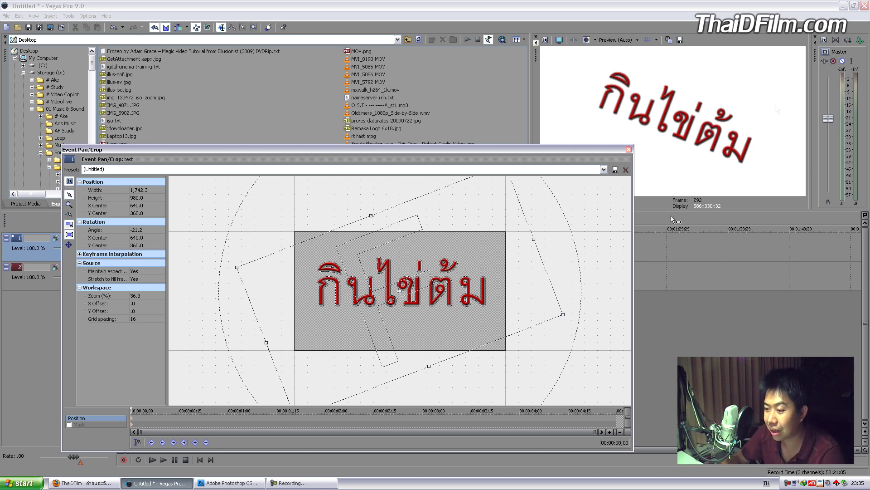
drag(569, 315, 556, 380)
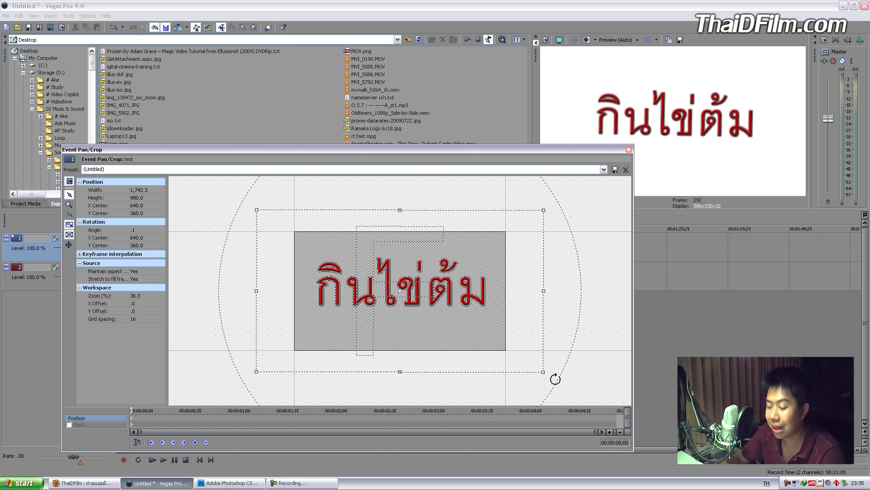
key(ctrl+z)
key(ctrl+z)
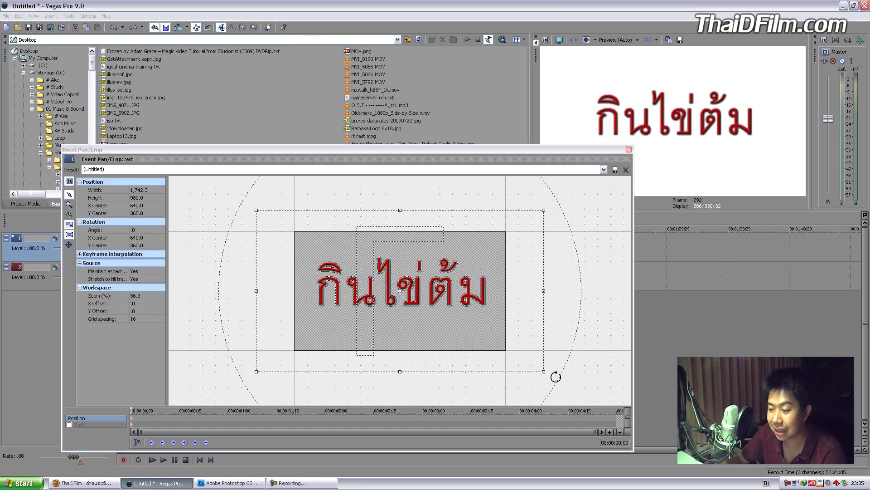
mouse_move(542, 370)
mouse_down()
mouse_move(470, 320)
mouse_move(354, 288)
mouse_move(369, 299)
mouse_up()
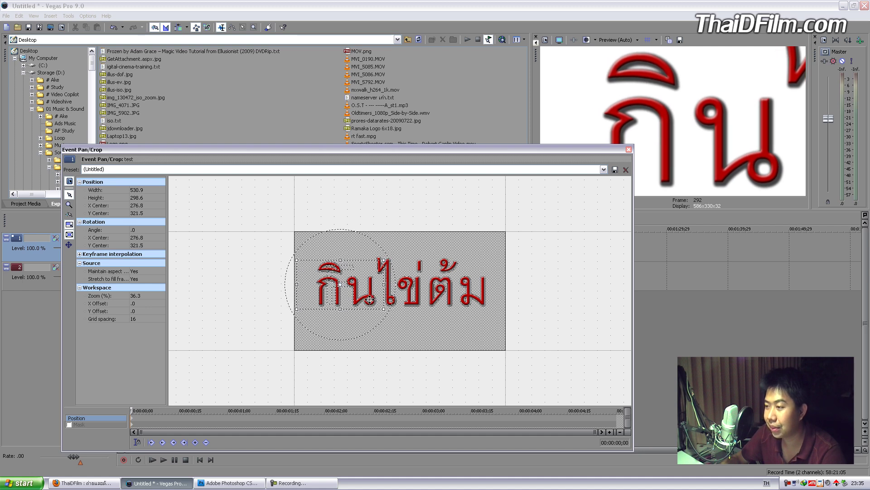